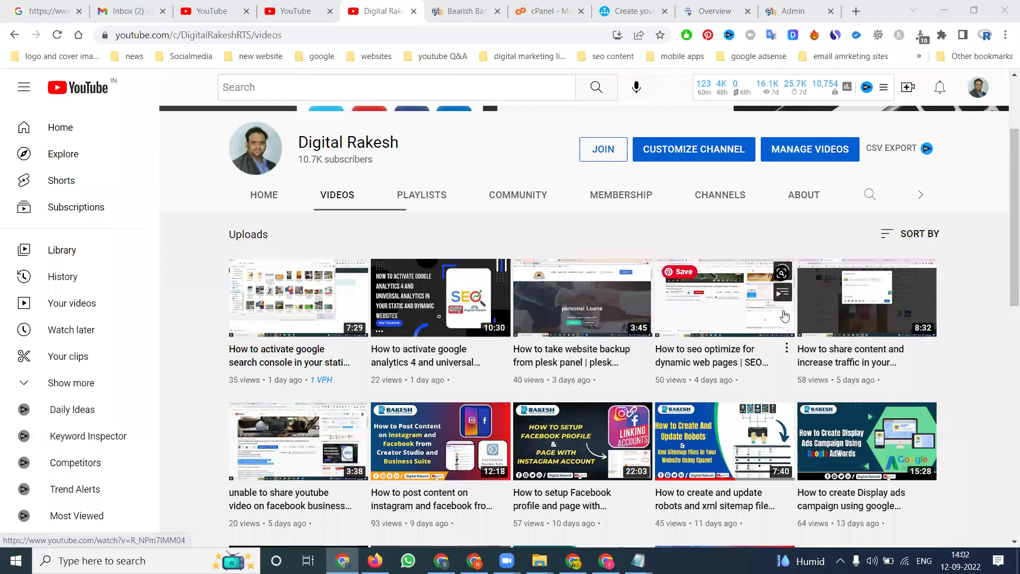
Step: Download the XML sitemap from the generator's sitemap details and show sitemap (1).xml in its folder
click(632, 11)
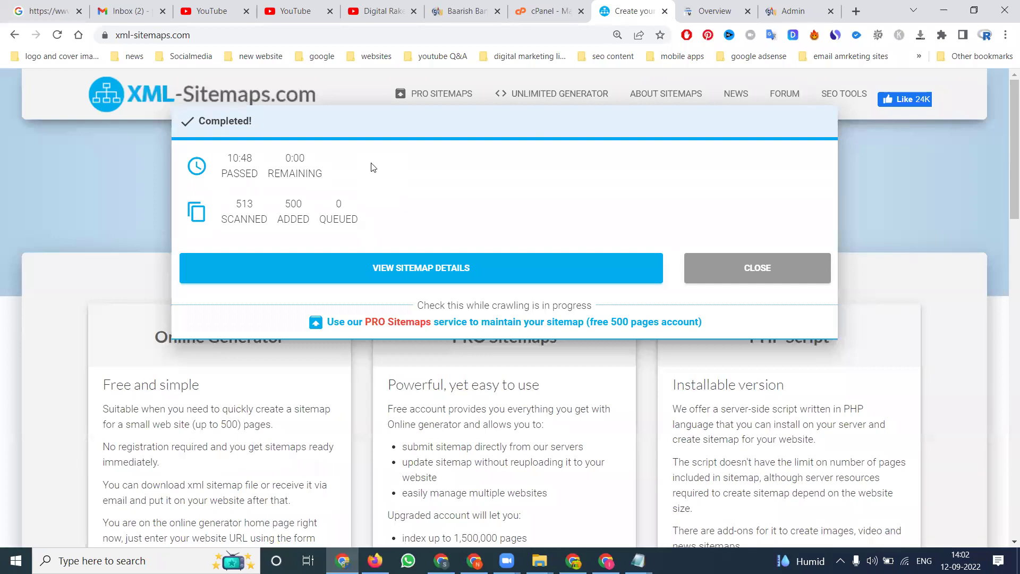
click(381, 267)
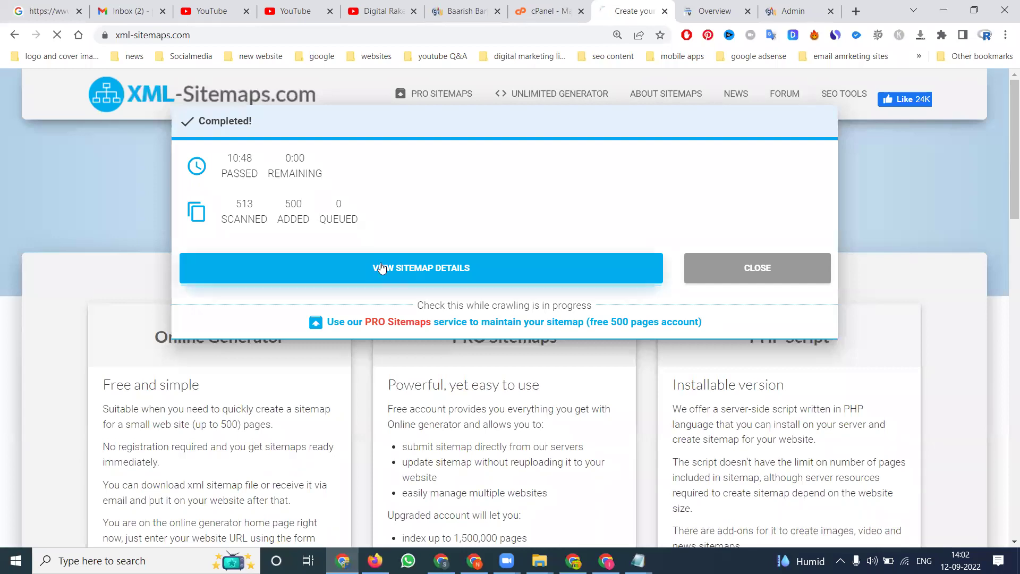
scroll(355, 249, down, 3)
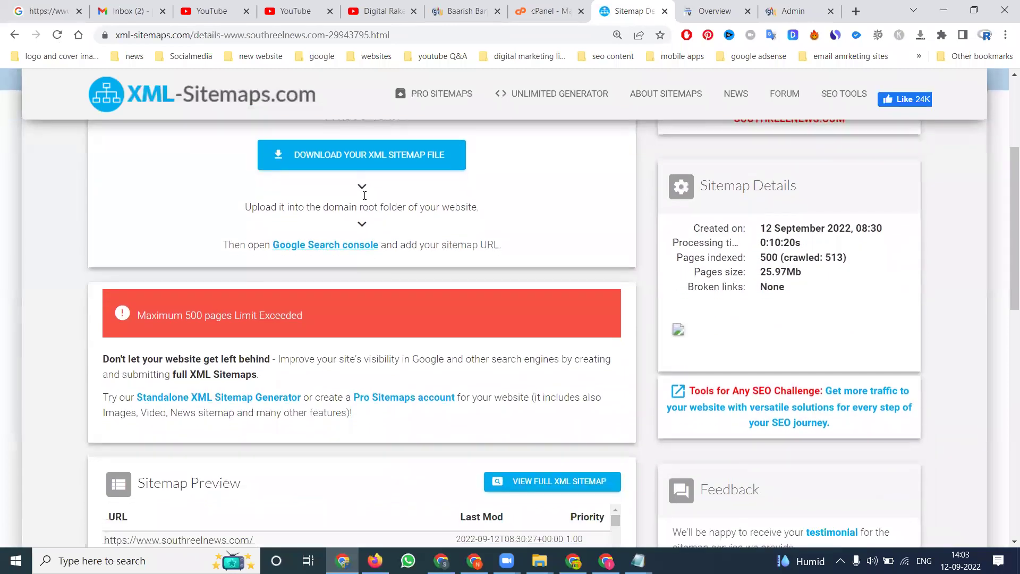
click(361, 160)
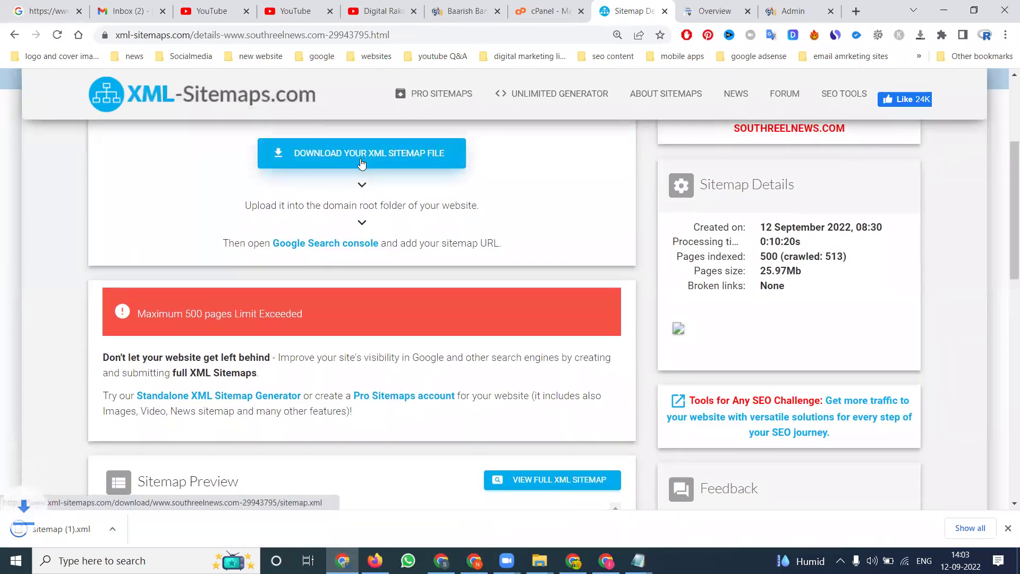
click(141, 529)
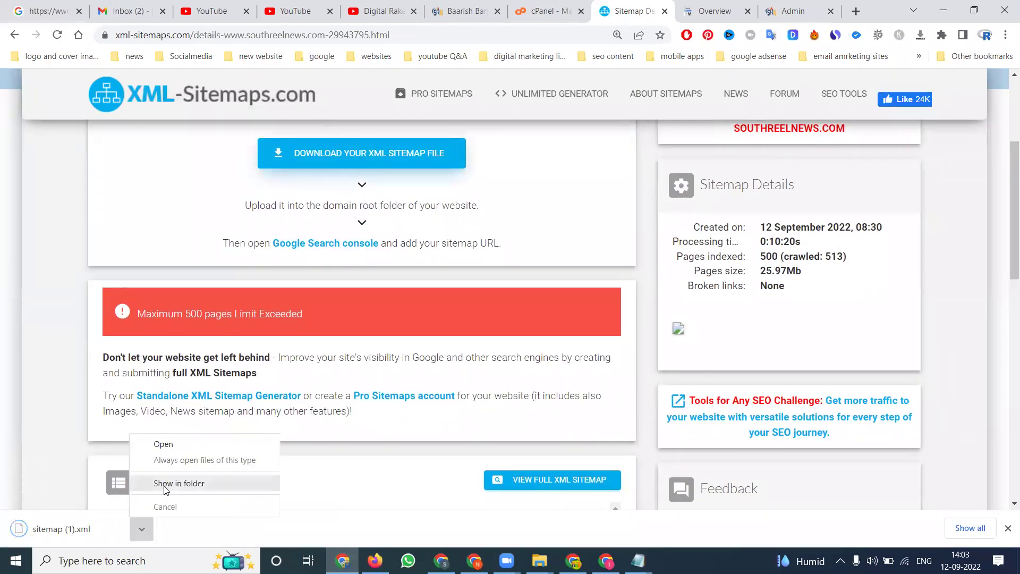
click(167, 485)
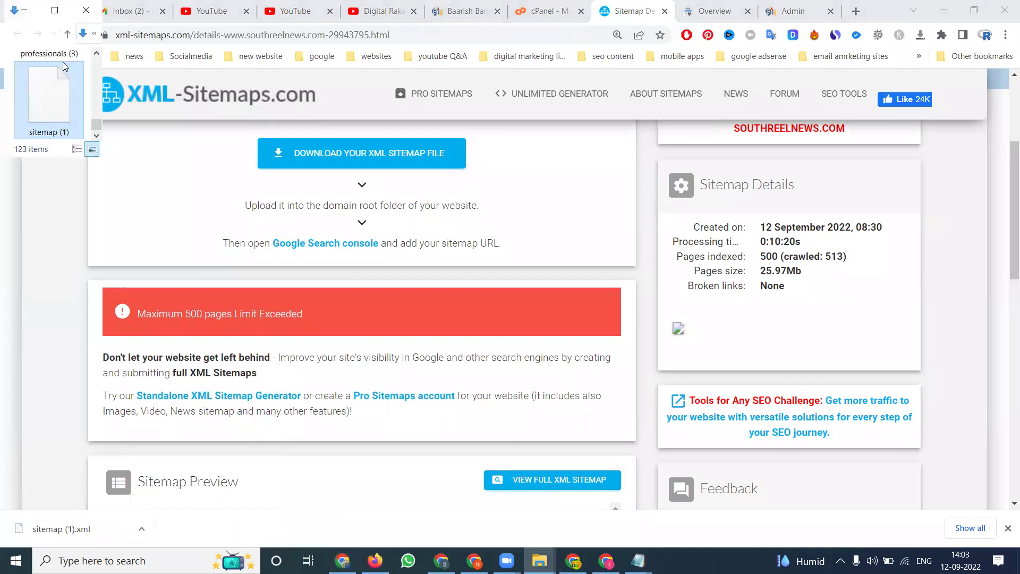
Step: Shift+Delete both old sitemap files in Downloads, then re-download sitemap.xml from the generator
click(55, 13)
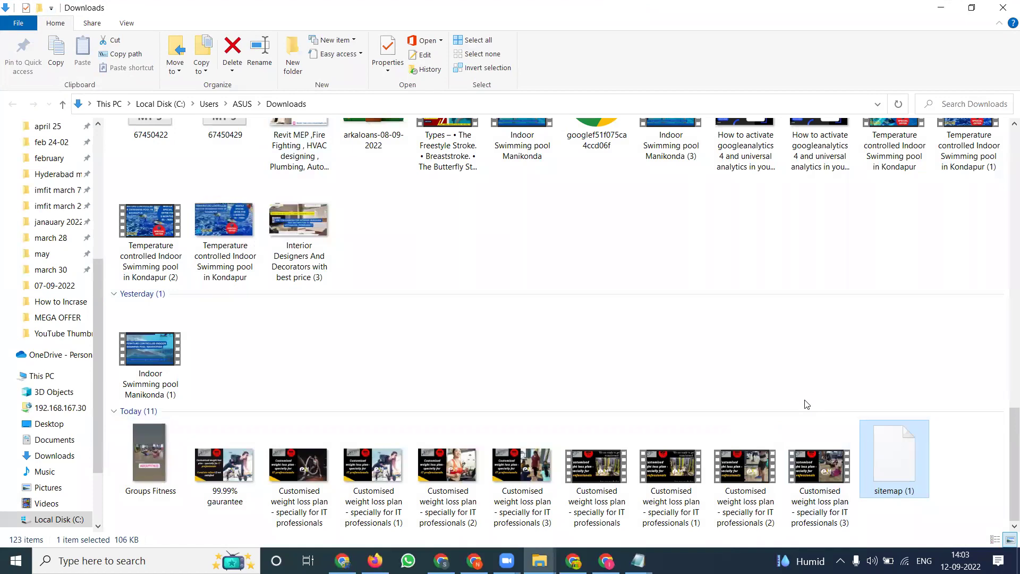
scroll(807, 404, up, 10)
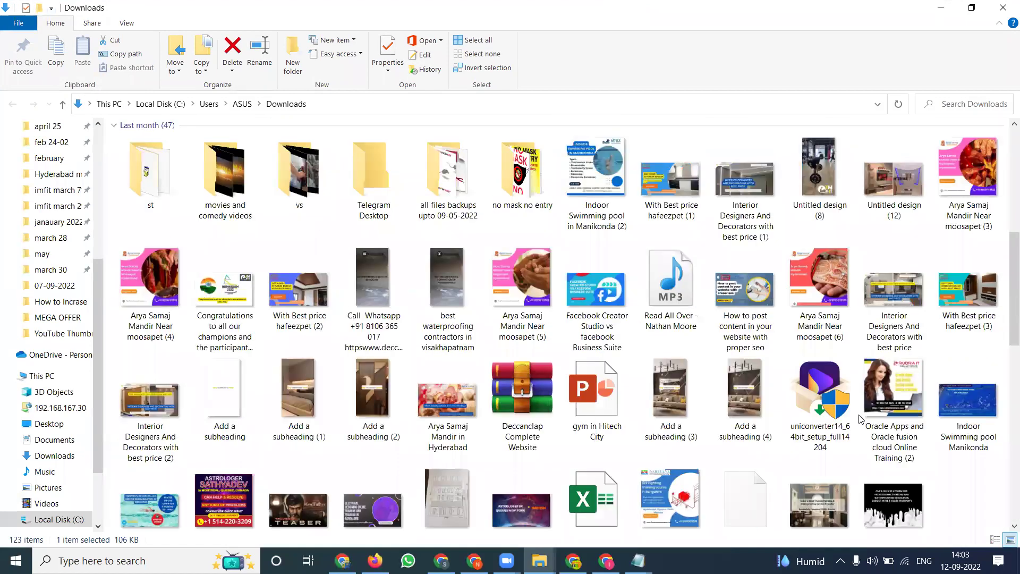
scroll(861, 419, down, 3)
ctrl+click(747, 352)
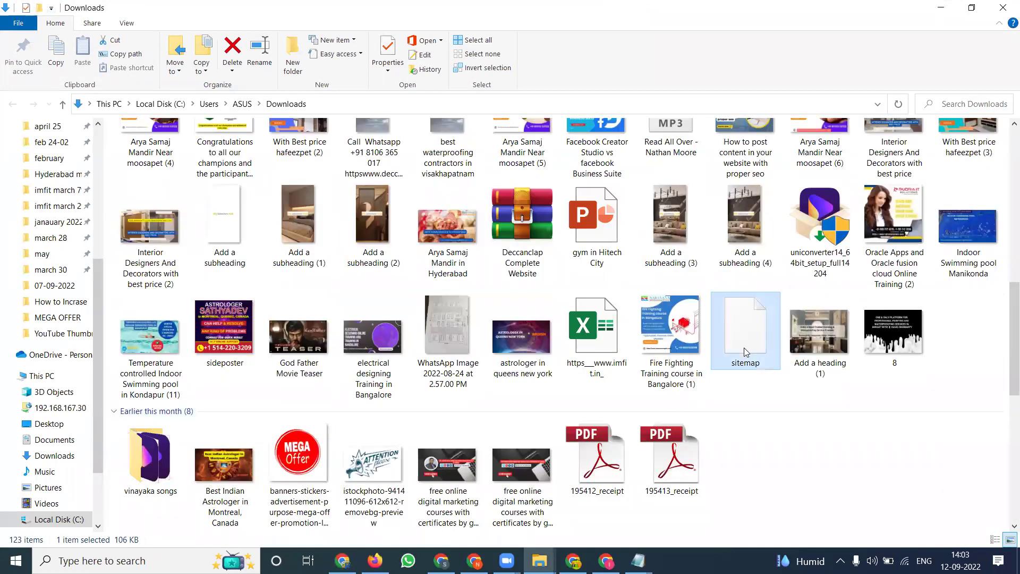
key(shift+Delete)
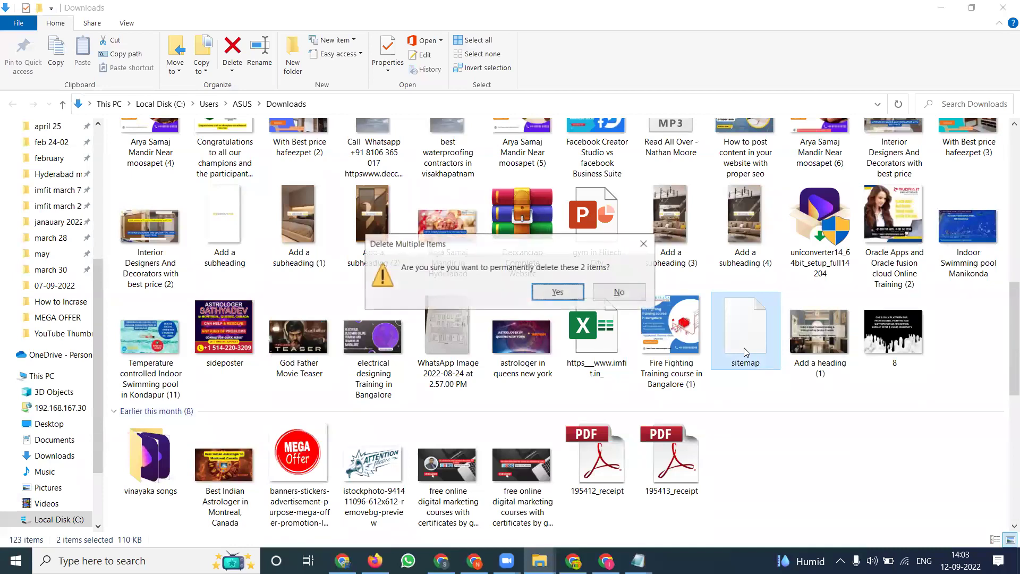
key(Return)
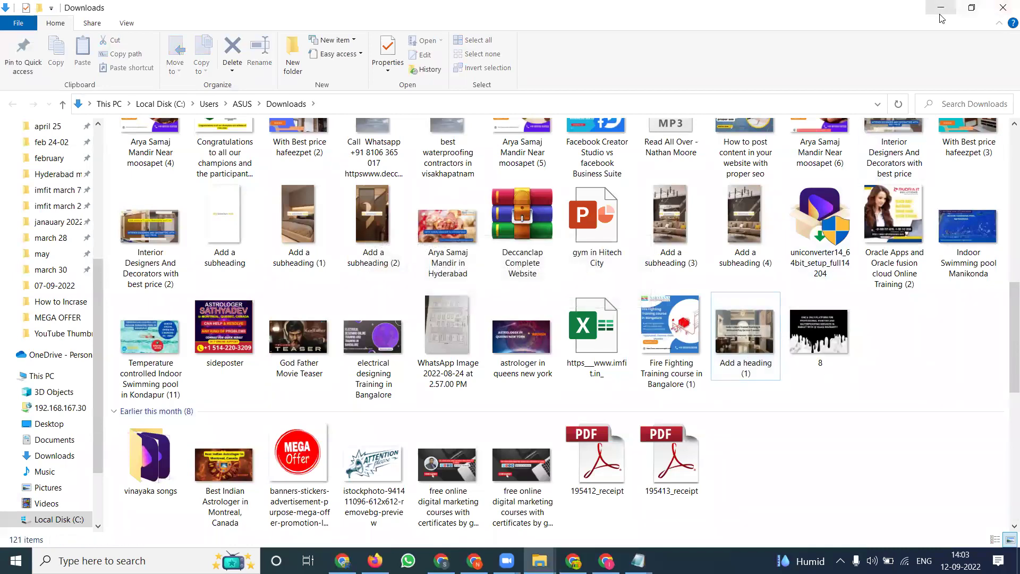
click(949, 8)
click(341, 168)
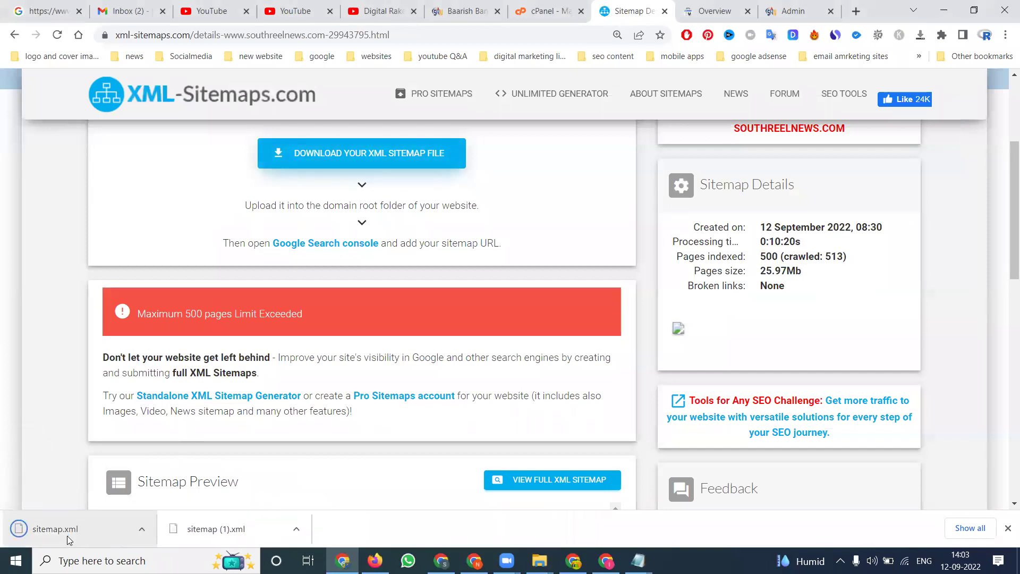
Step: Glance at the cPanel dashboard, then switch to the southreelnews.com 'Baarish Ban Jaana' video page
click(524, 13)
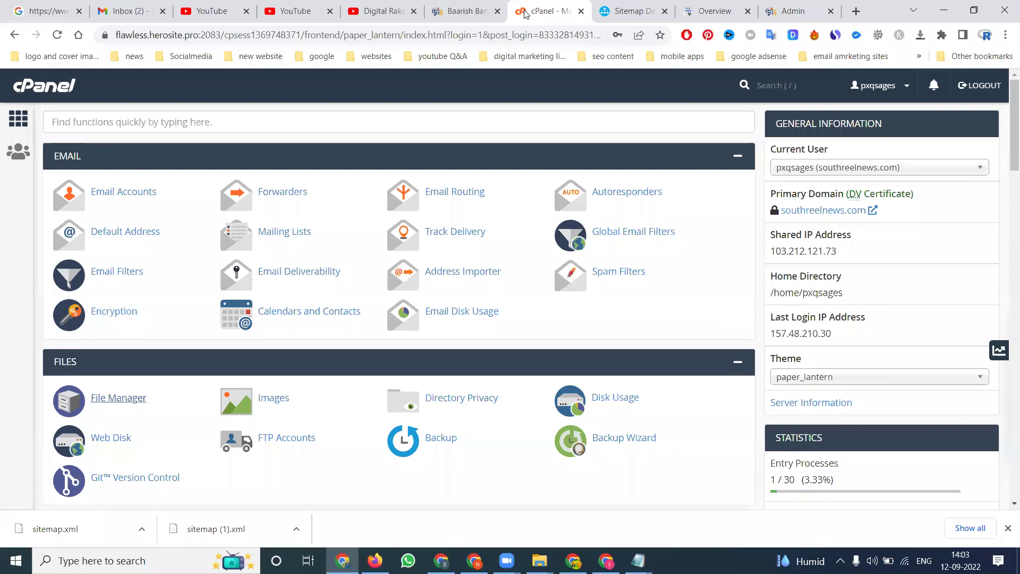
click(462, 11)
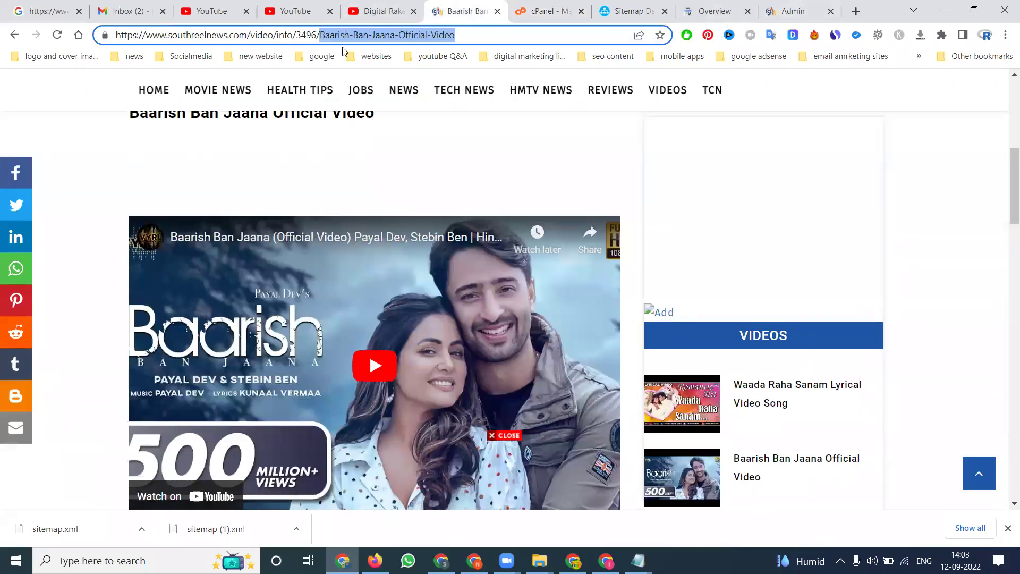
Step: Load southreelnews.com/sitemap.xml and copy its full address
click(325, 35)
drag(248, 35, 513, 41)
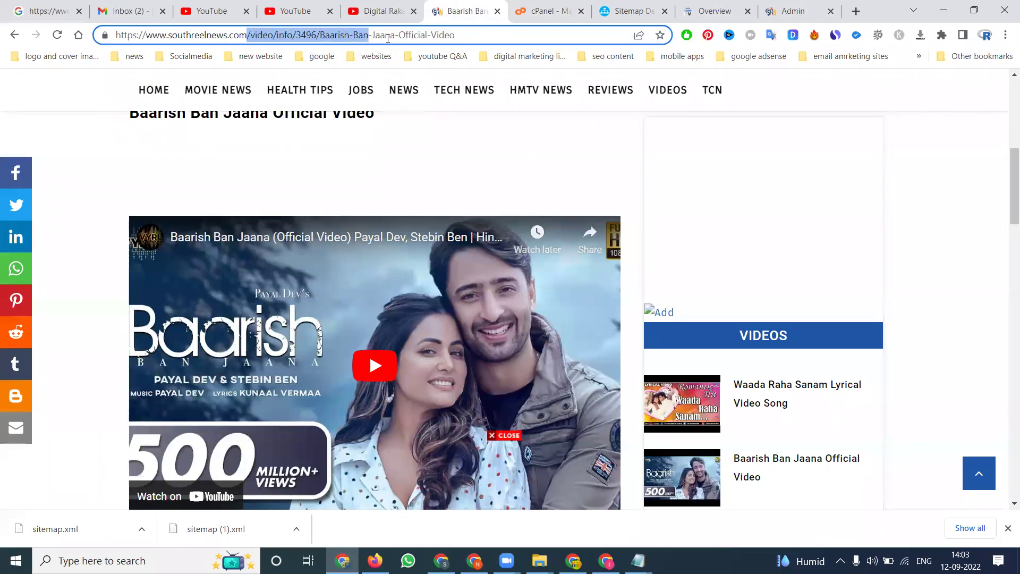
text(/s)
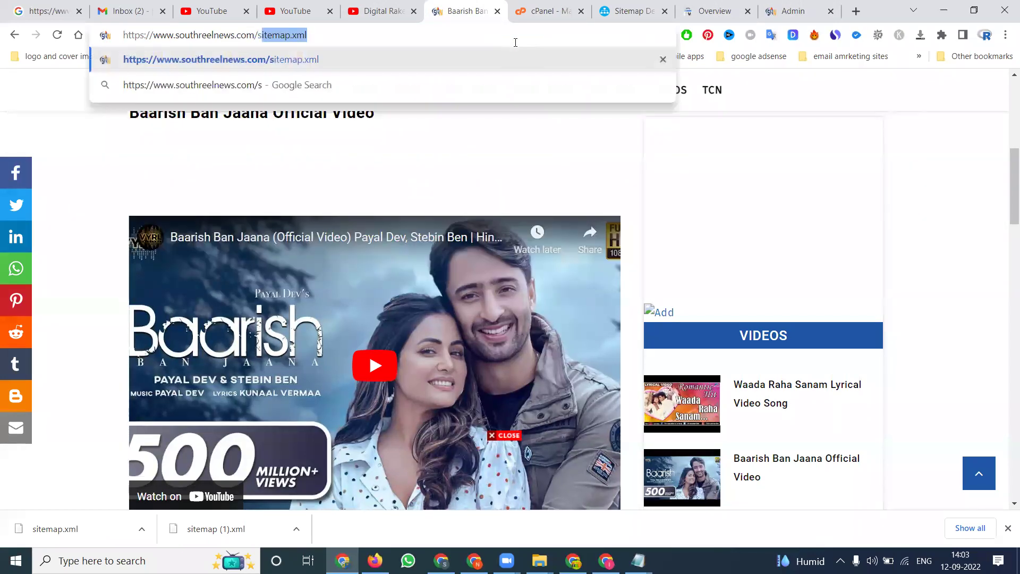
text(itemap)
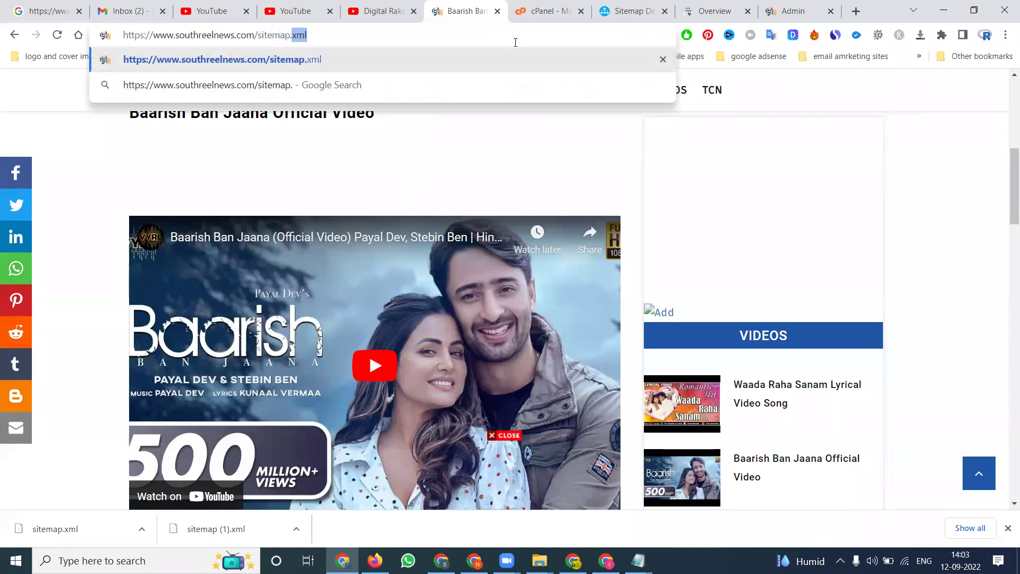
text(.xml)
key(Return)
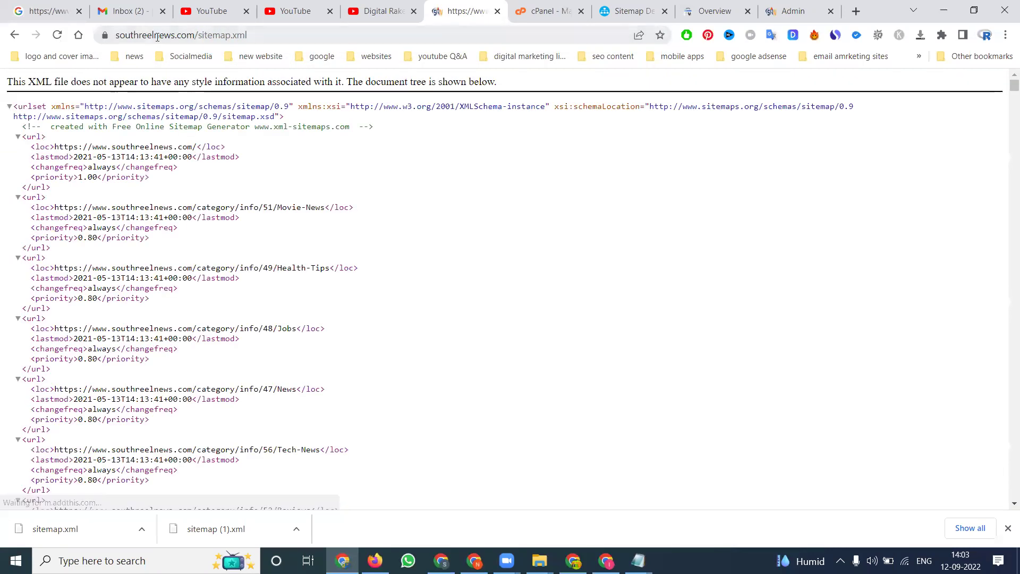
click(193, 35)
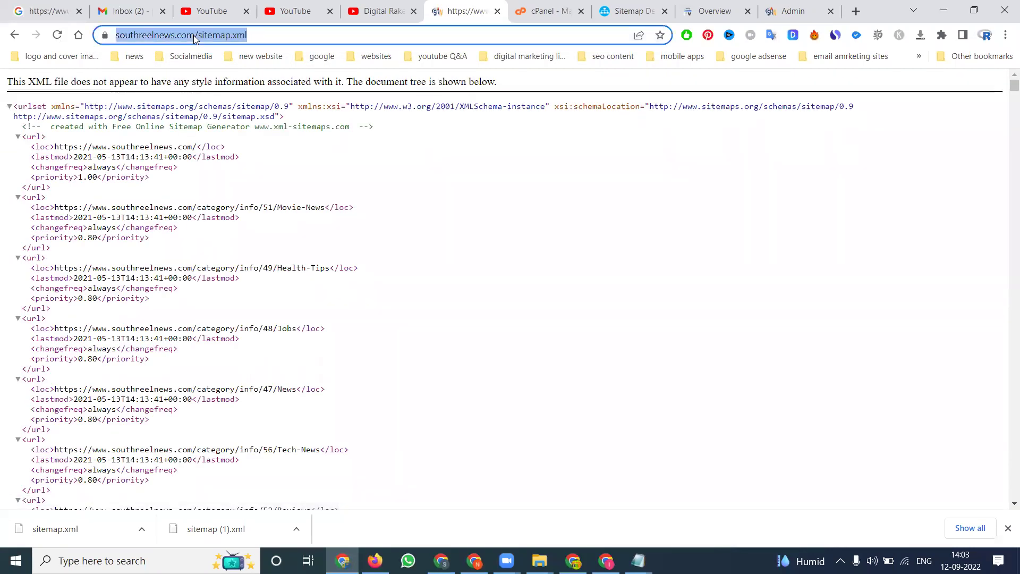
key(ctrl+c)
key(super+r)
Step: Paste the sitemap URL into a new maximized Notepad window and highlight sitemap.xml
key(Return)
key(ctrl+v)
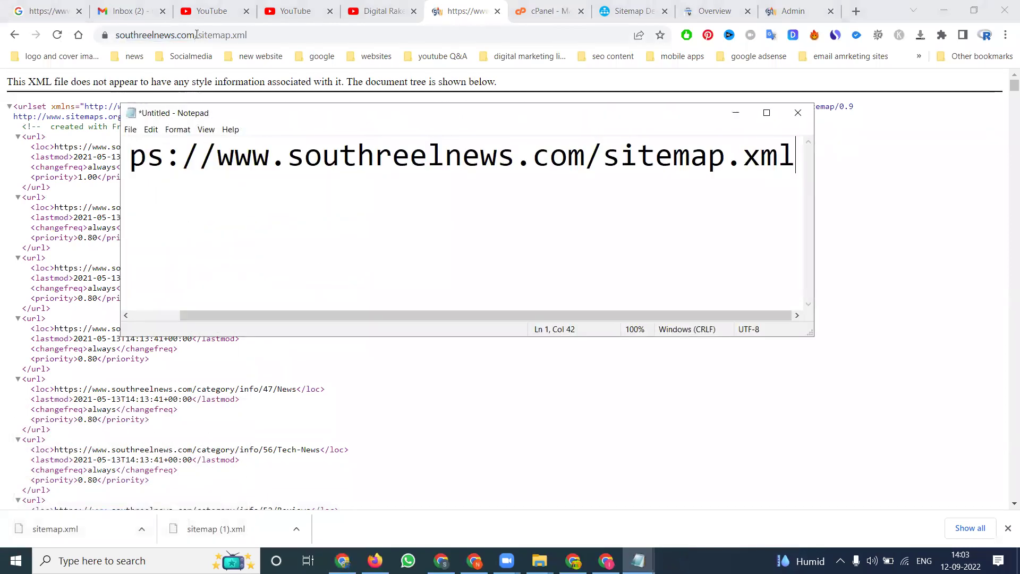
click(767, 113)
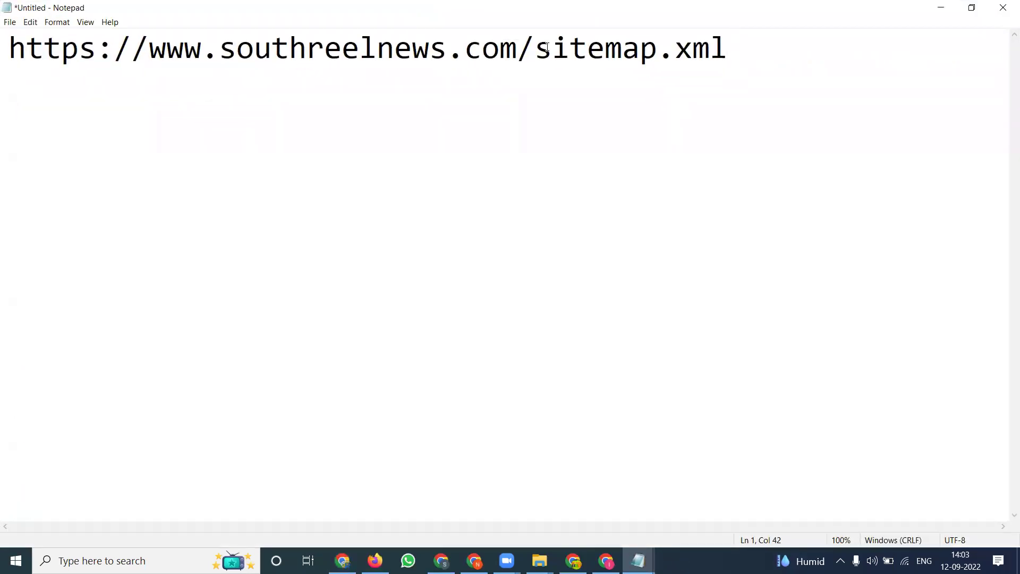
drag(540, 49, 728, 56)
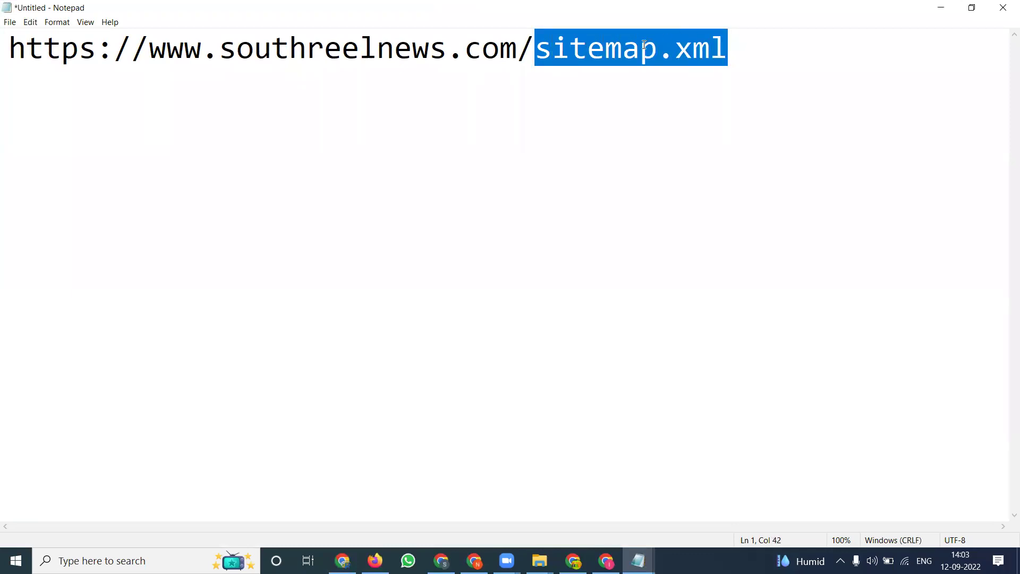
click(941, 8)
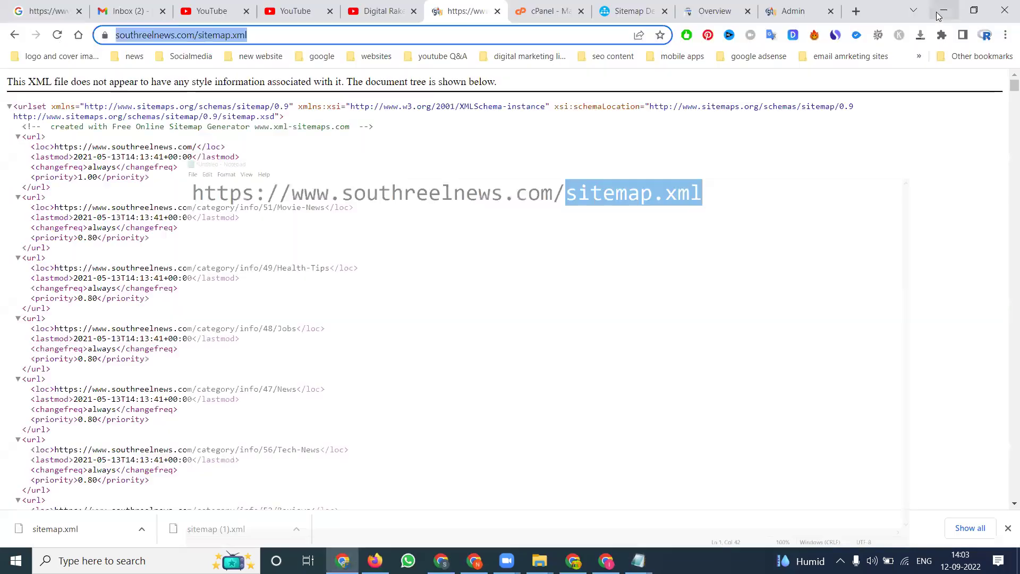
Step: Check the old 2021-05-13 lastmod date on the live sitemap, then switch to cPanel
click(123, 217)
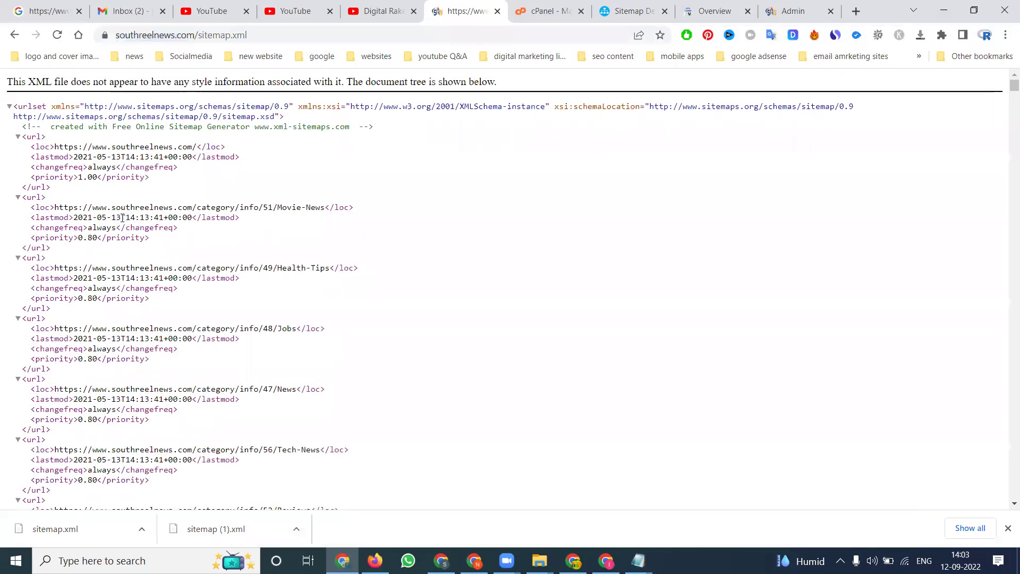
shift+click(71, 218)
click(547, 10)
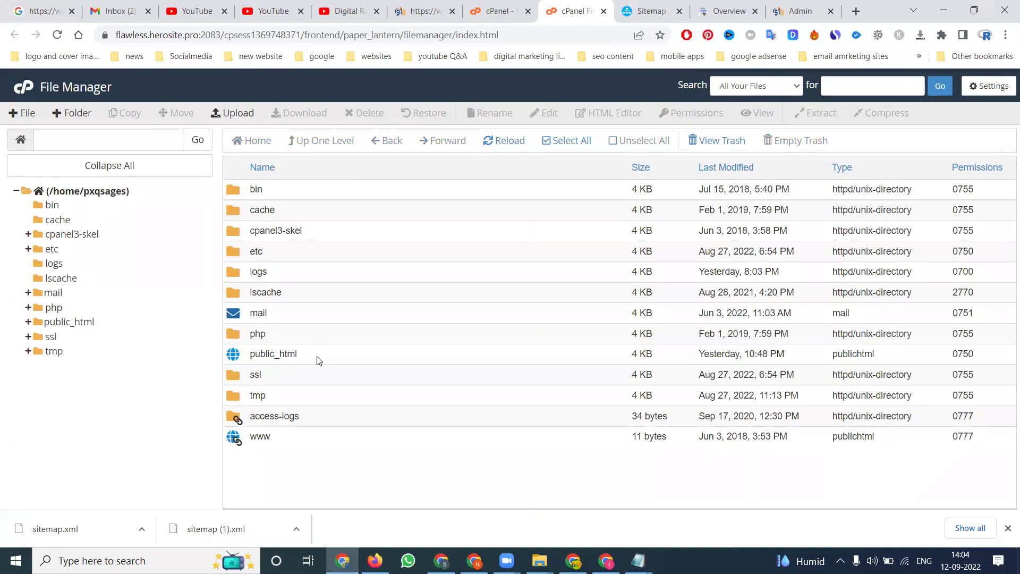
Step: Upload the downloaded sitemap from Downloads into public_html, overwriting the existing sitemap.xml
double_click(319, 357)
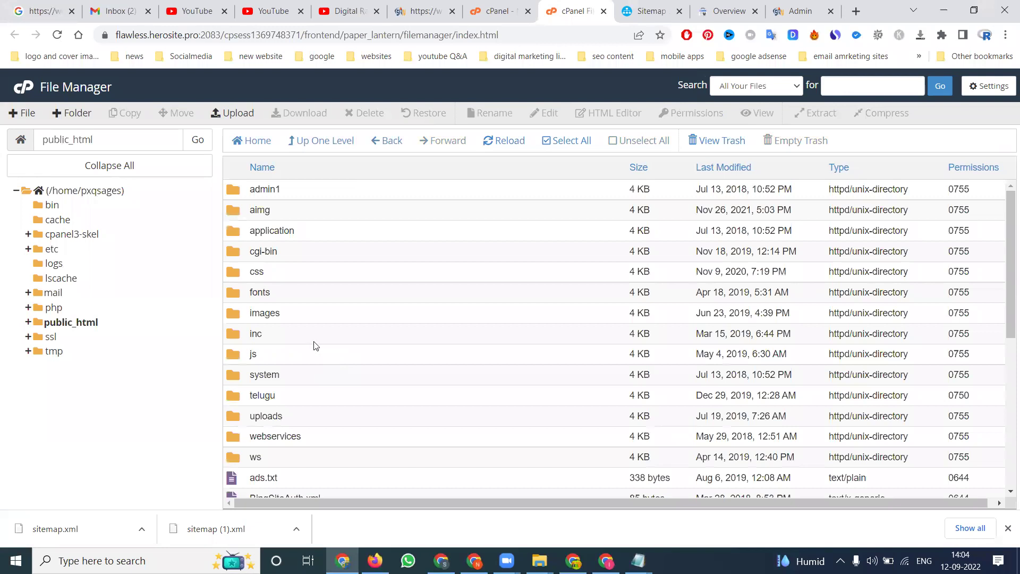
click(246, 113)
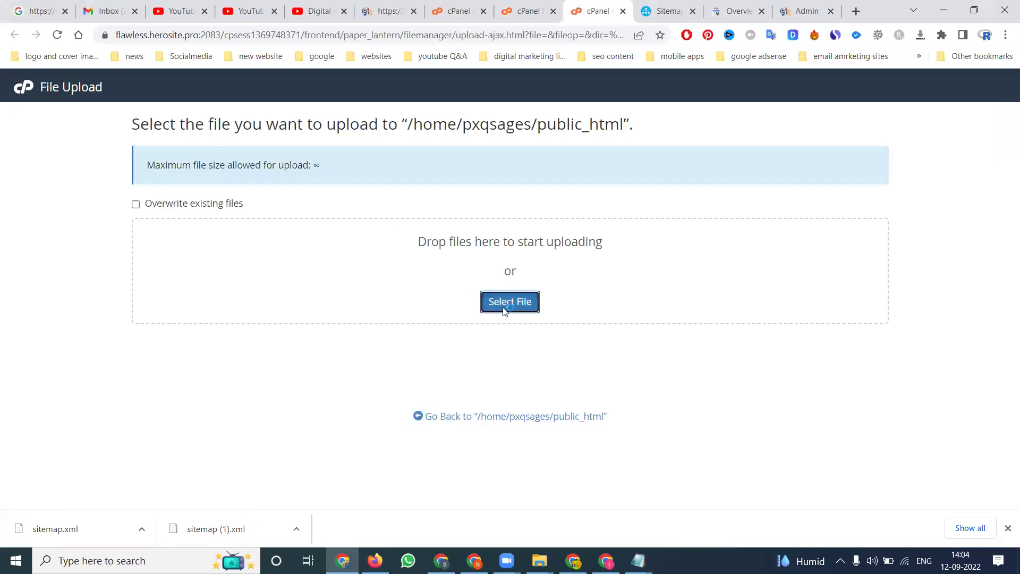
click(505, 310)
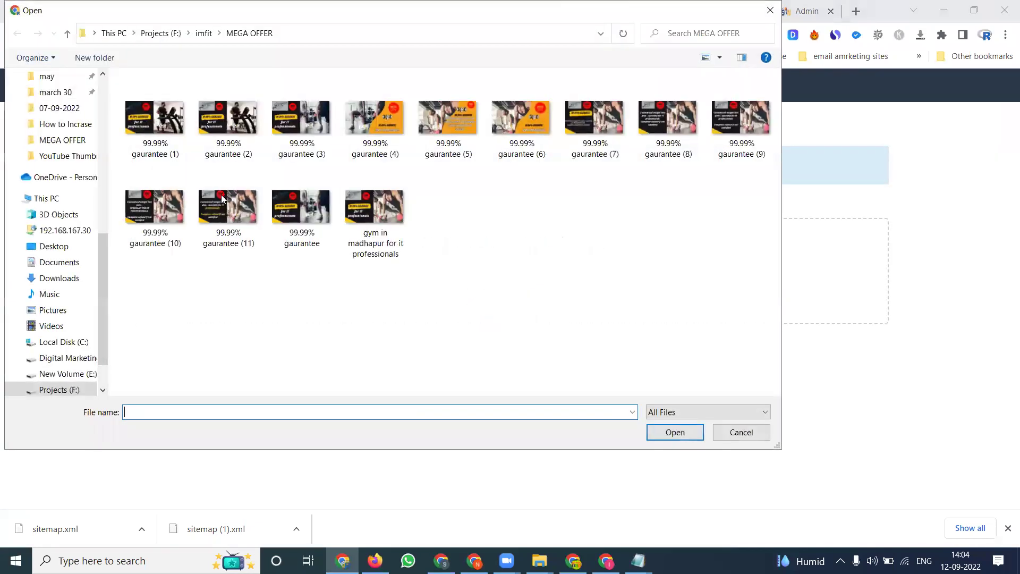
click(57, 279)
scroll(324, 292, down, 10)
scroll(324, 291, down, 10)
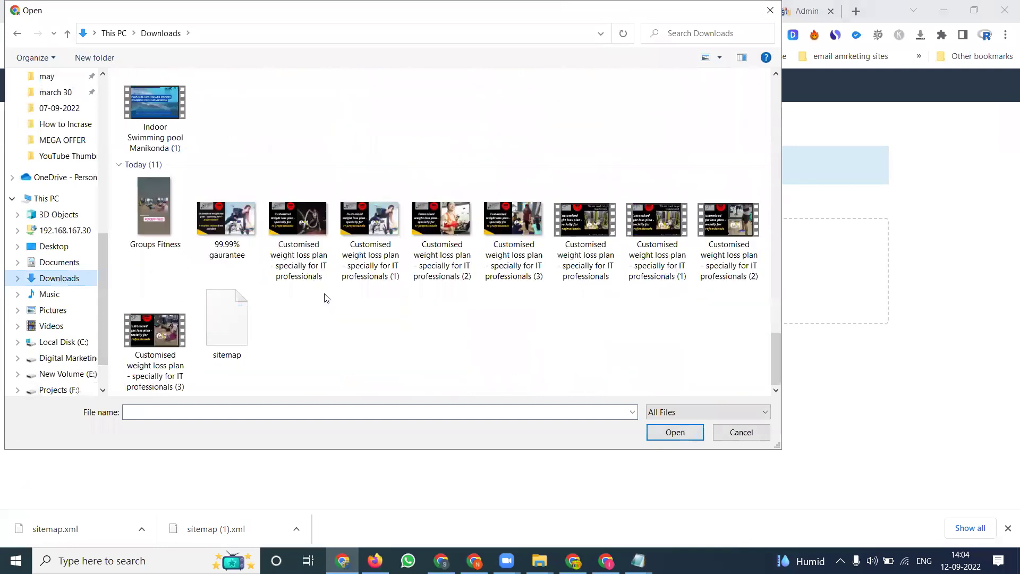
double_click(209, 341)
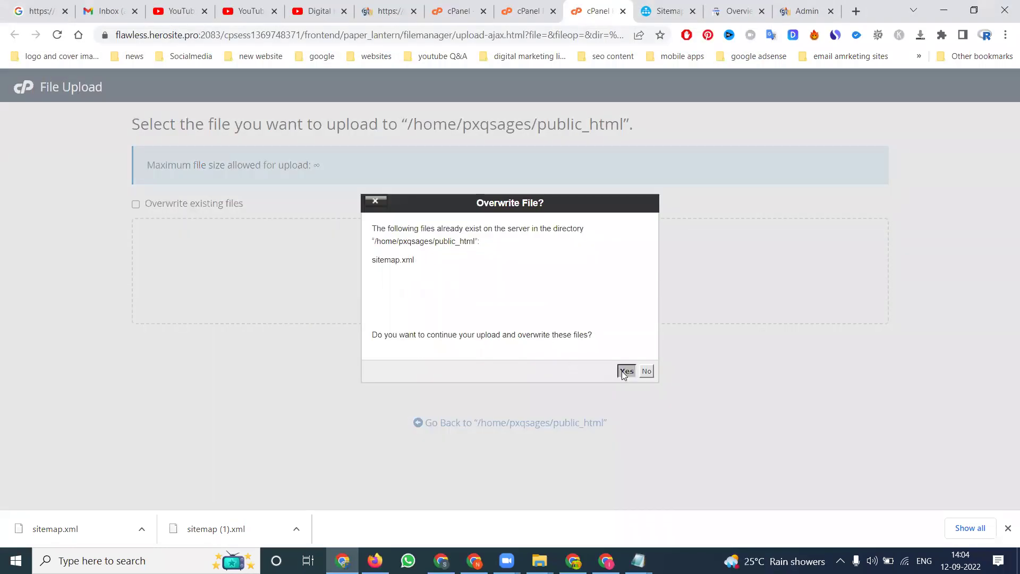
click(624, 372)
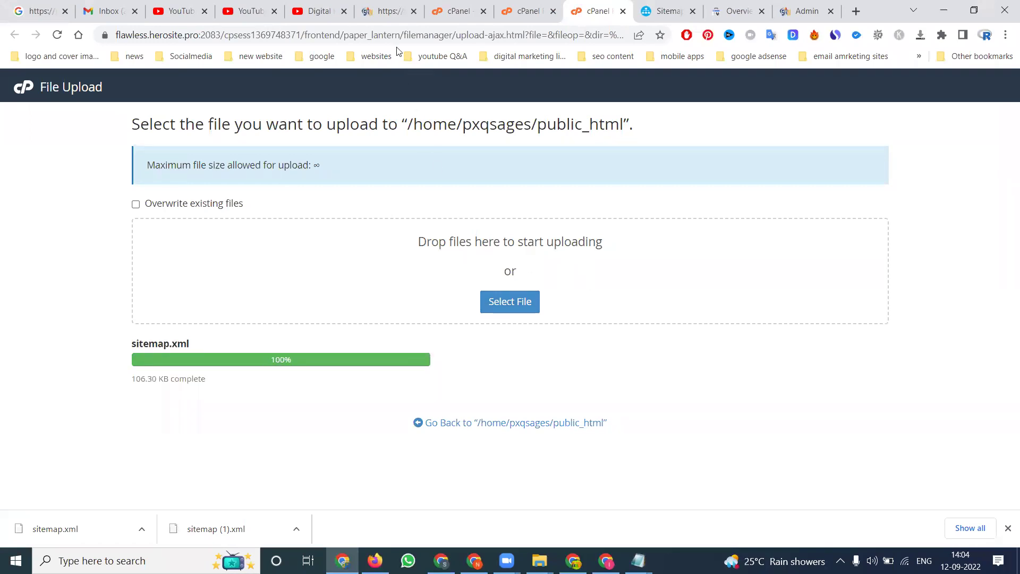
click(384, 13)
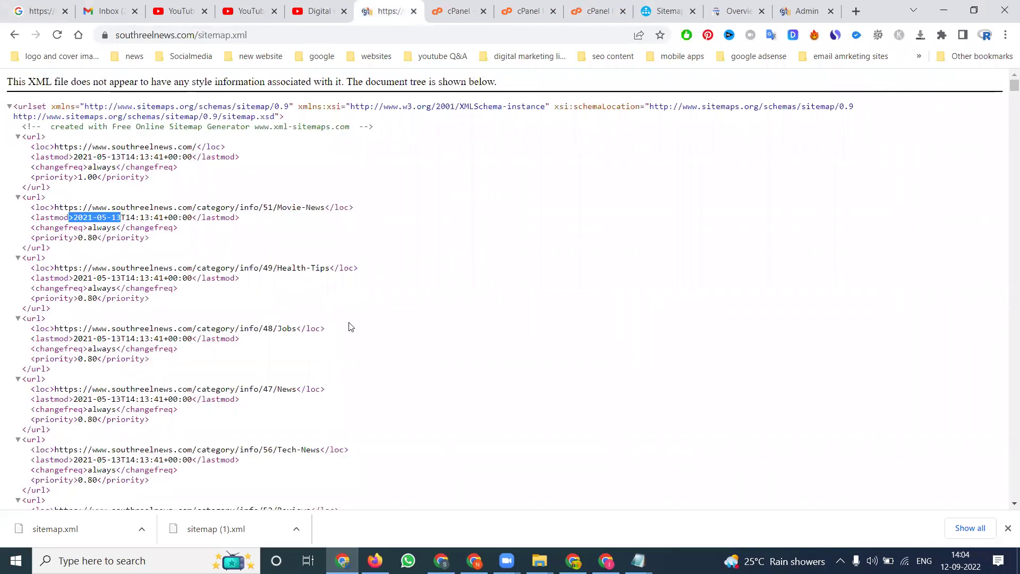
Step: Zoom in on the live sitemap, reload it and confirm the first entry now reads 2022-09-12
key(ctrl+plus)
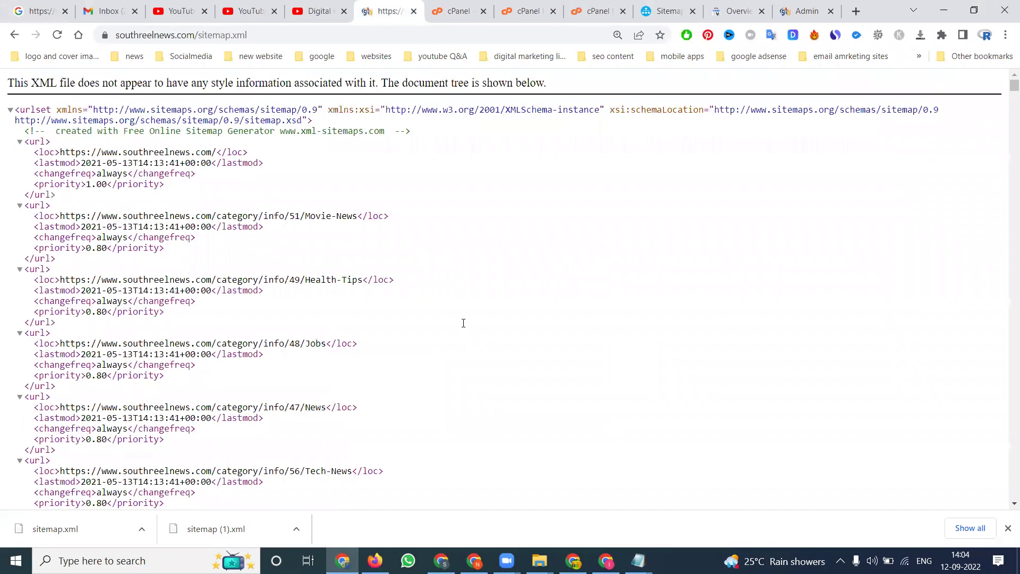
key(ctrl+plus)
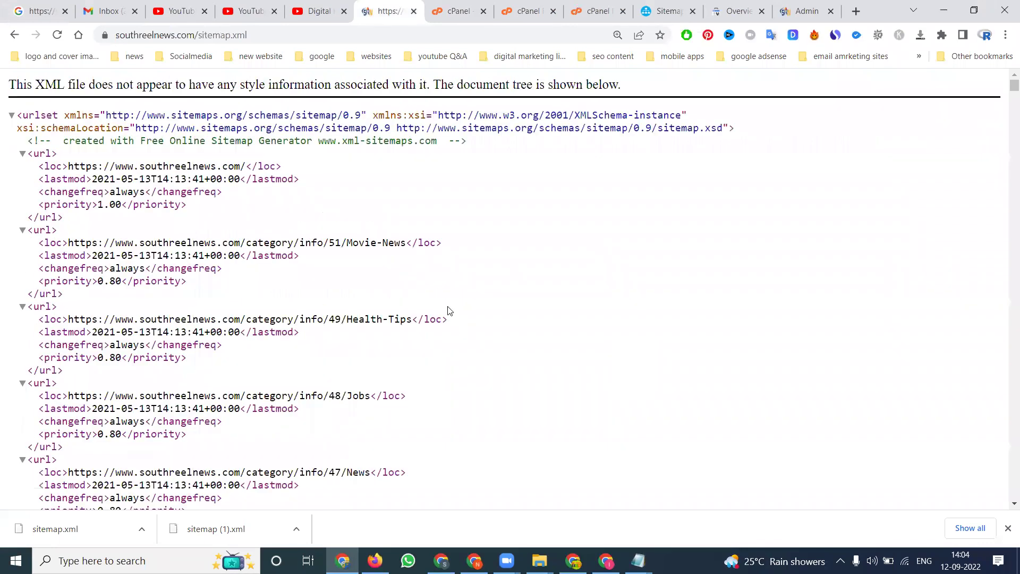
key(ctrl+plus)
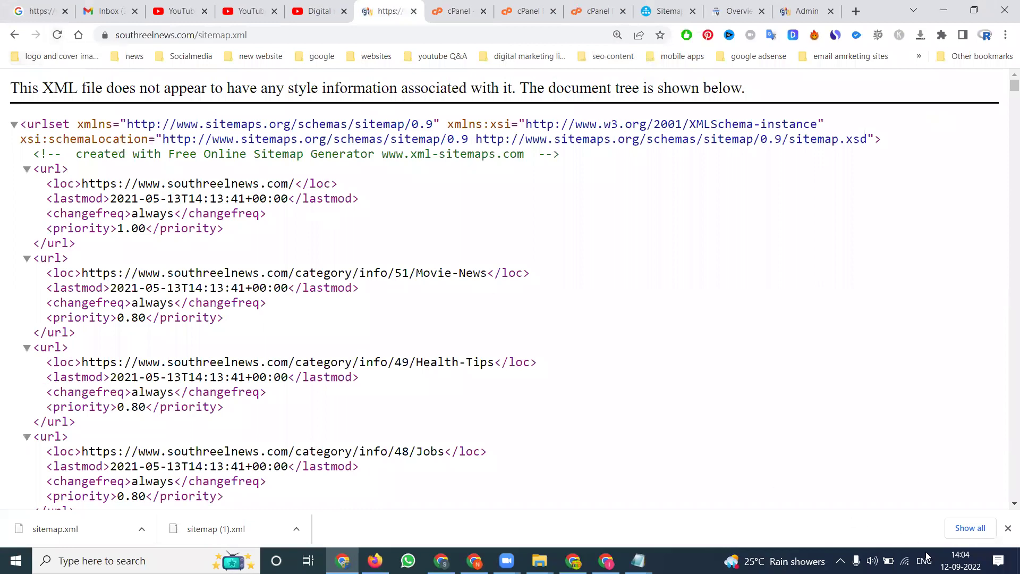
click(57, 35)
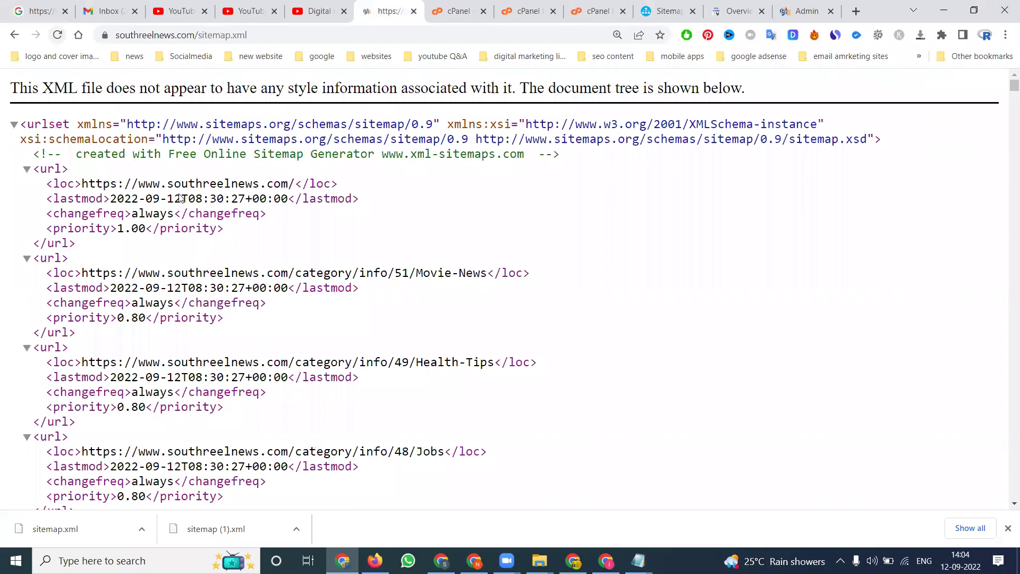
drag(179, 198, 113, 201)
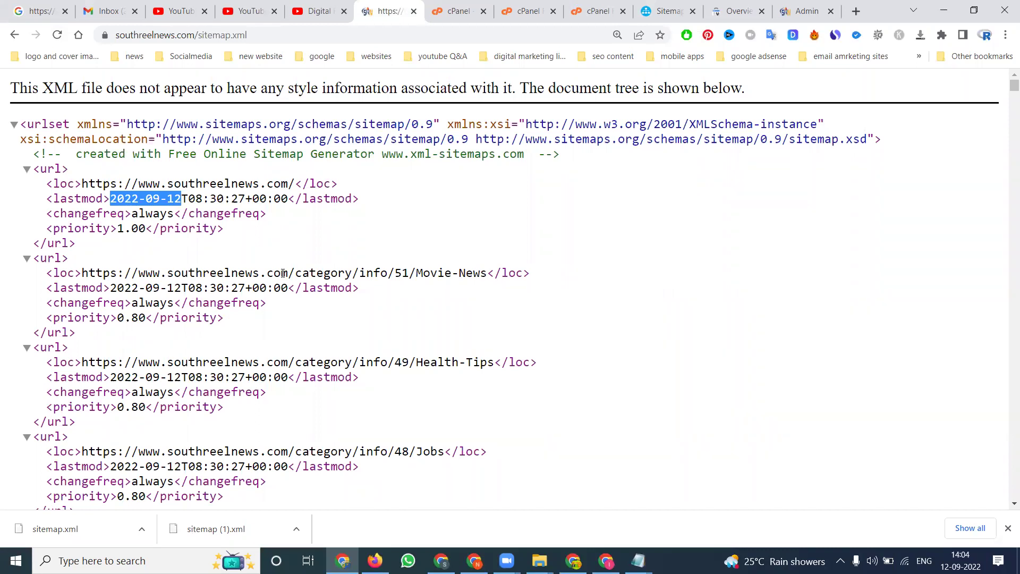
scroll(291, 274, down, 3)
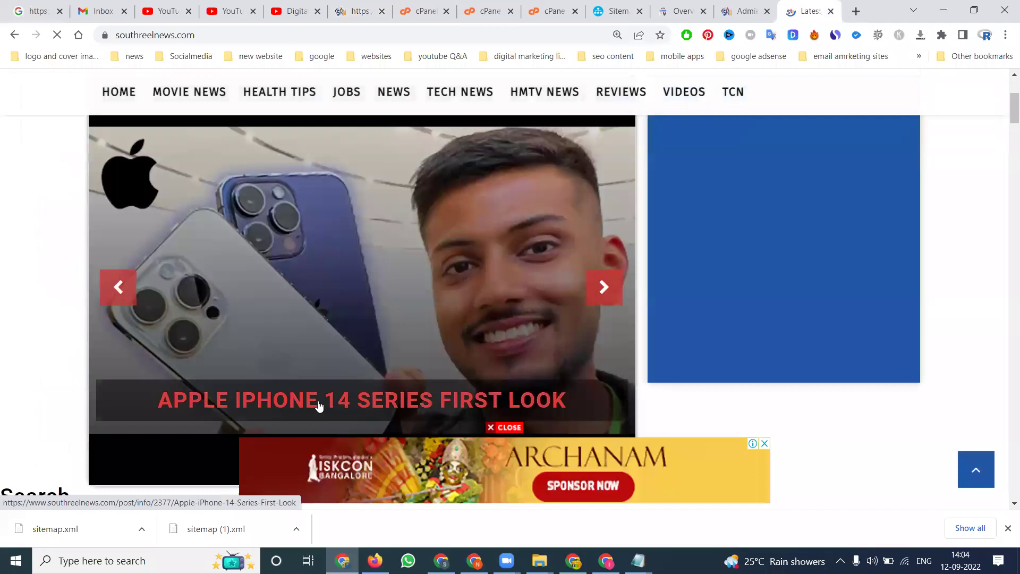
Step: Open the iPhone 14 article, then find its URL in the sitemap and check its 2022-09-12 date
click(318, 393)
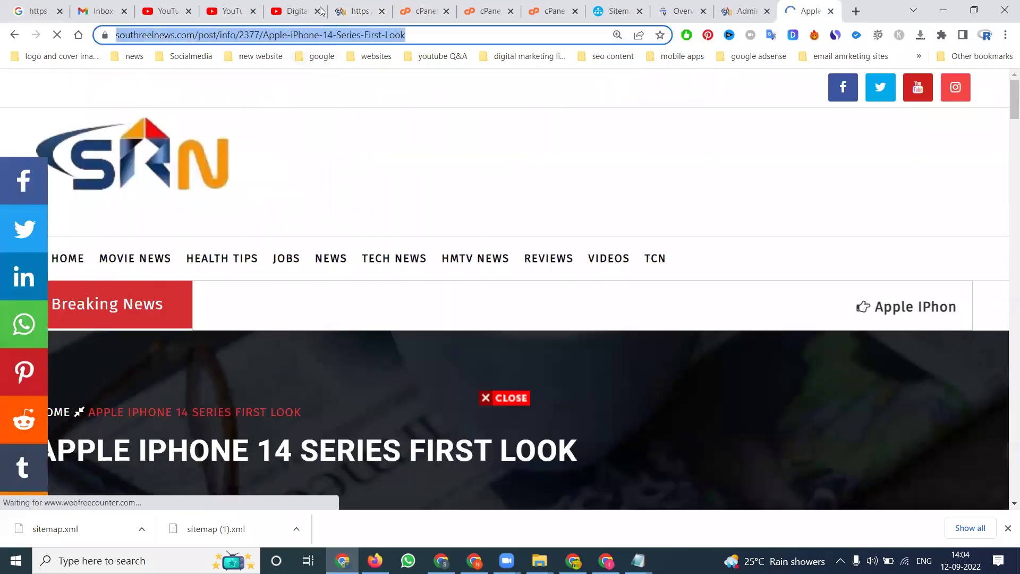
click(345, 6)
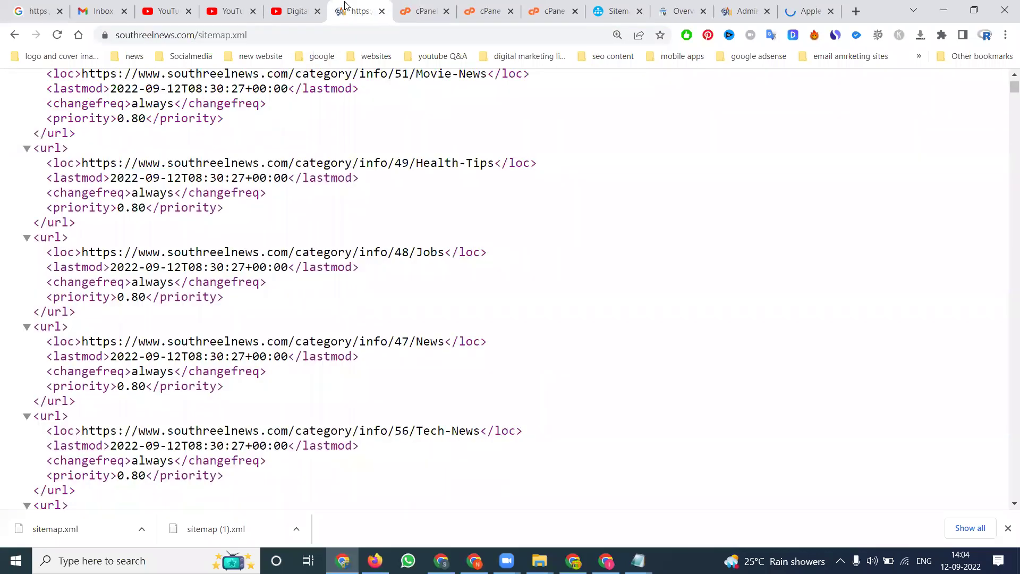
key(ctrl+f)
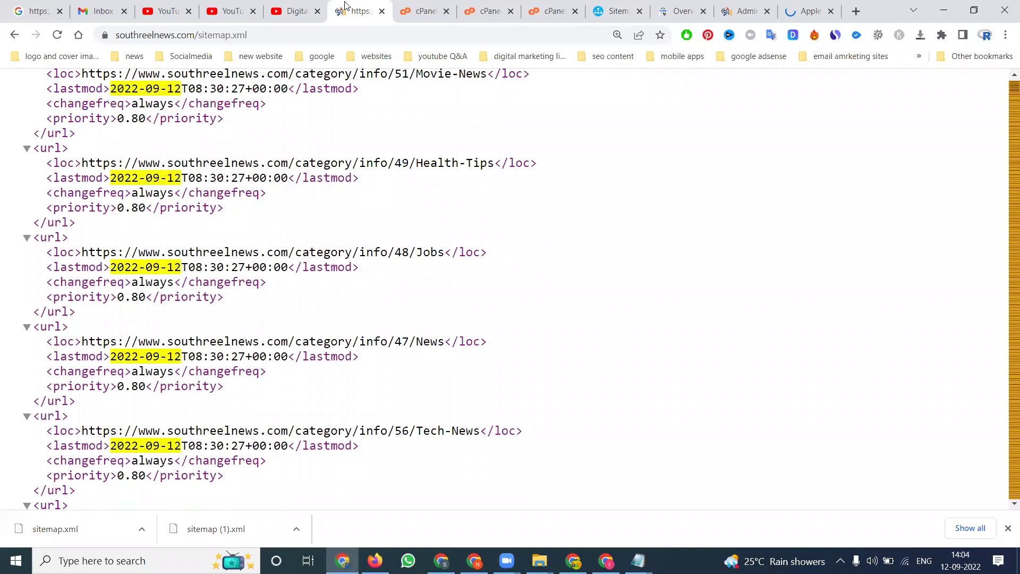
key(ctrl+f)
text(https://www.southreelnews.com/post/info/2377/Apple-iPhone-14-Series-First-Look)
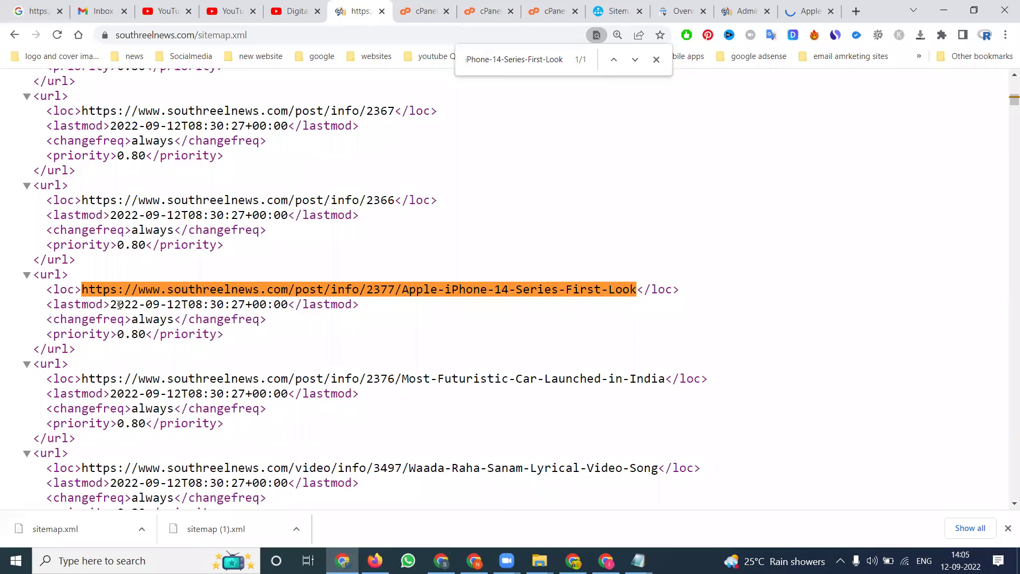
drag(182, 305, 117, 304)
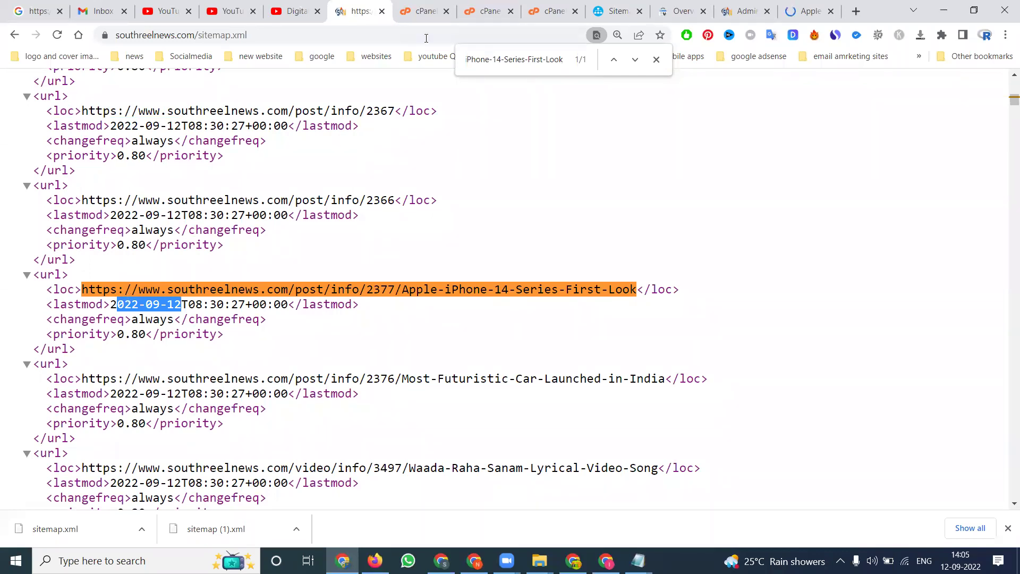
Step: Recheck the cPanel upload record for sitemap.xml (106.30 KB), then reload the live sitemap with F5
click(489, 13)
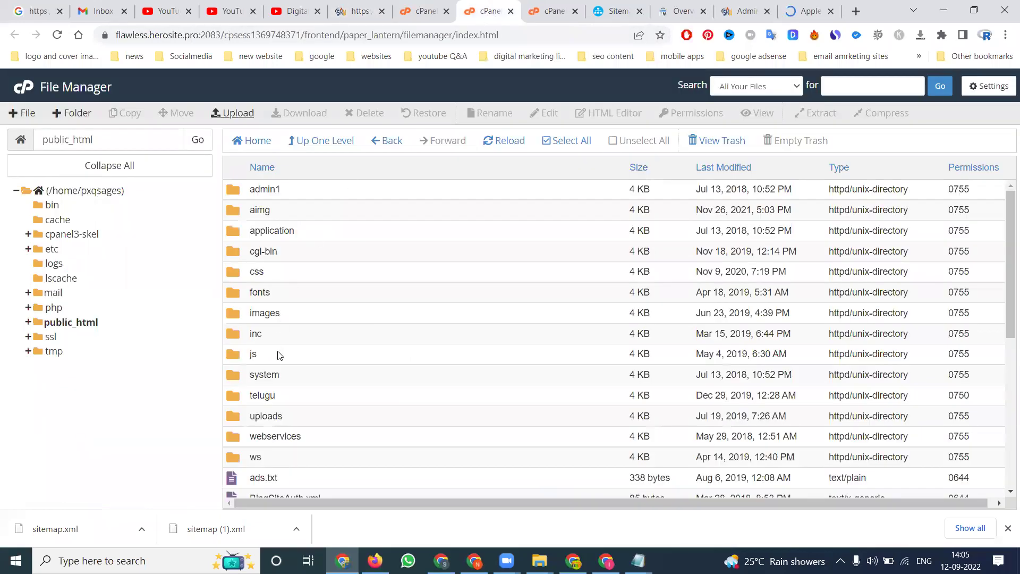
scroll(280, 356, down, 5)
click(553, 11)
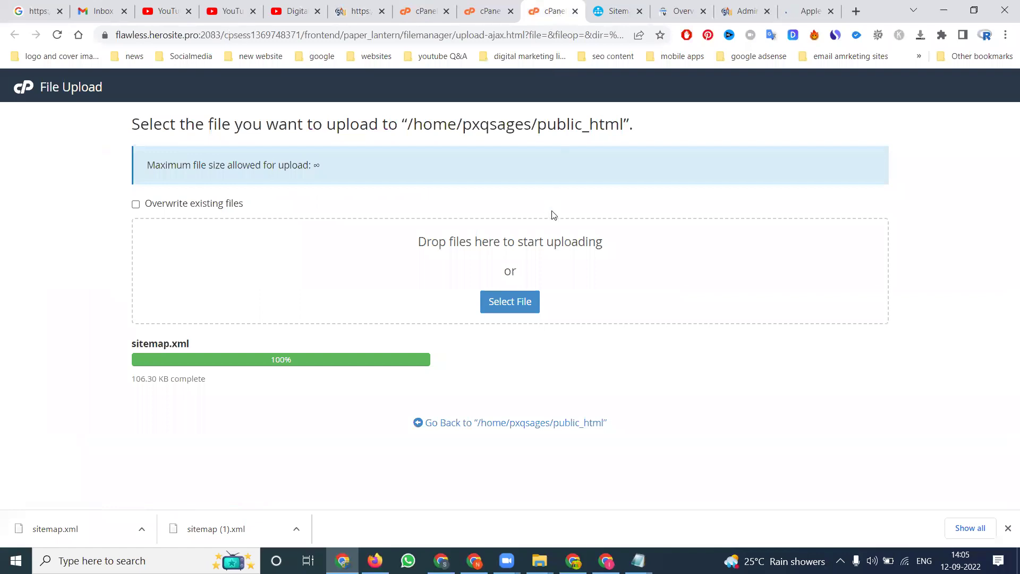
click(335, 12)
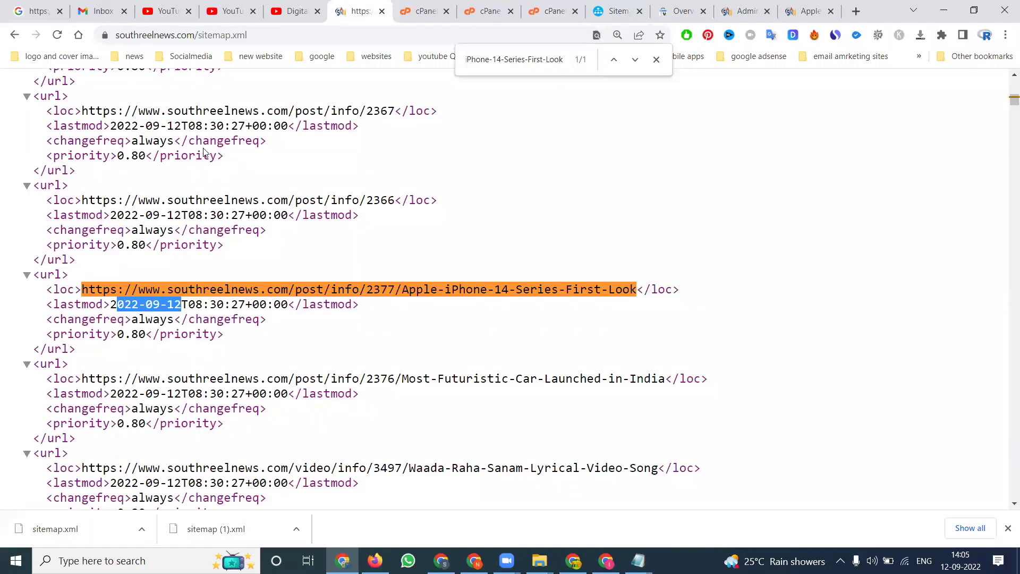
key(F5)
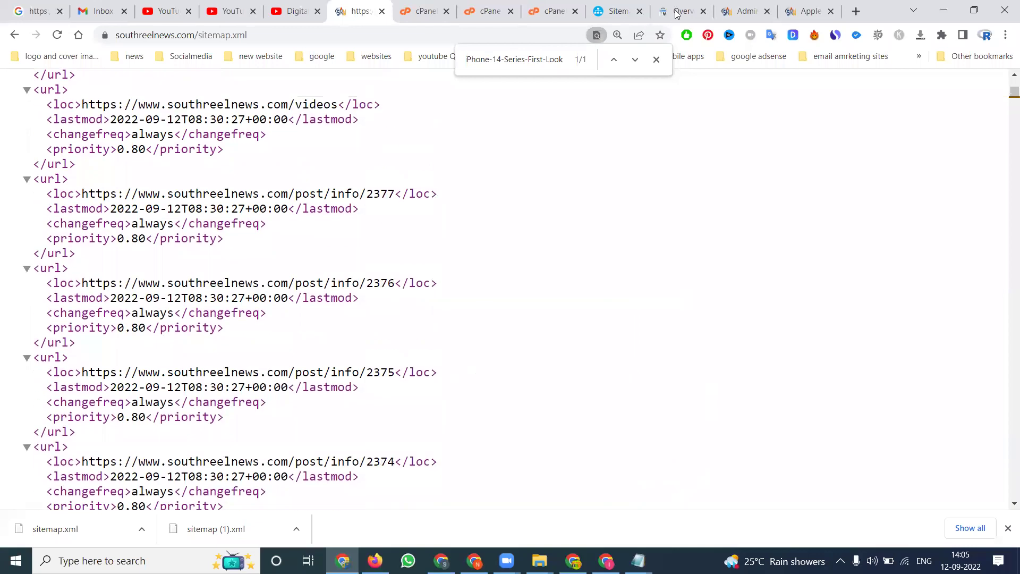
Step: Review Search Console's Sitemaps list and the sitemap.xml indexing report
click(677, 12)
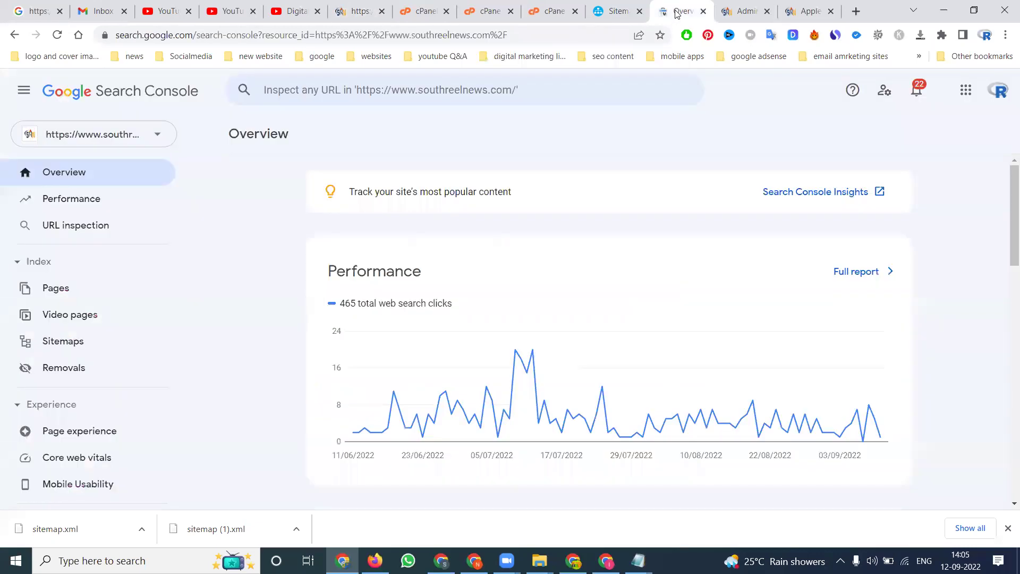
click(71, 342)
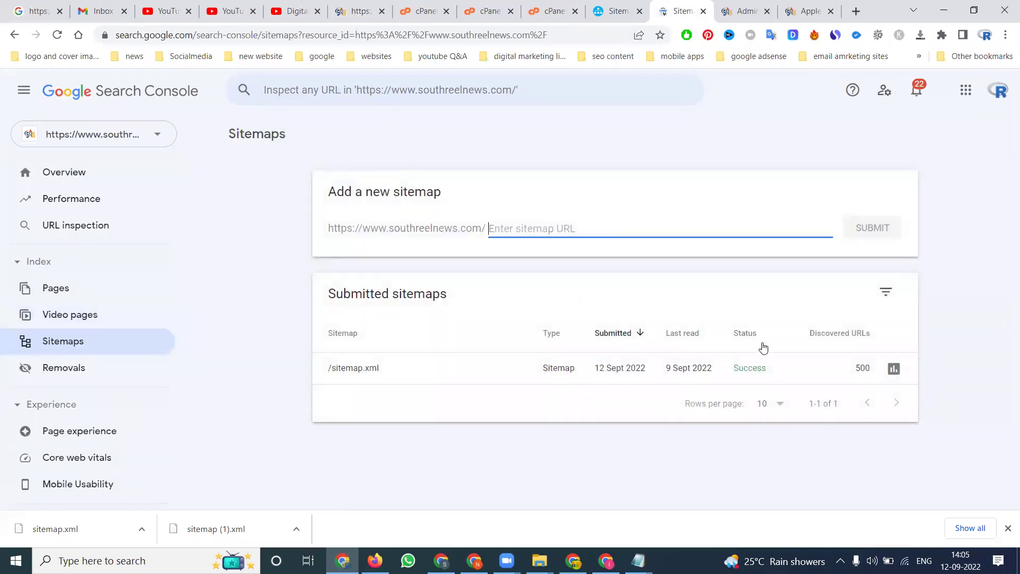
click(893, 369)
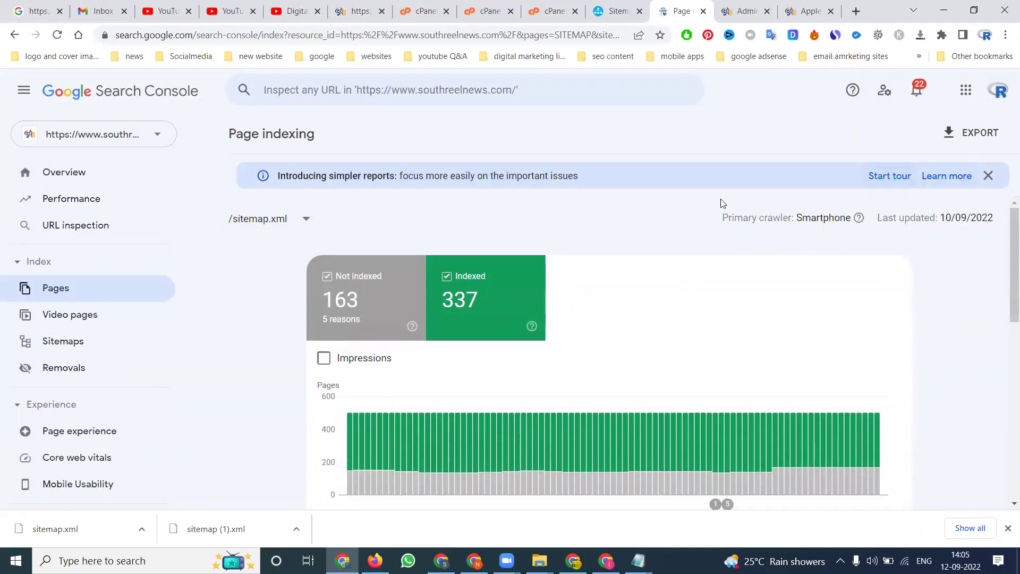
click(64, 336)
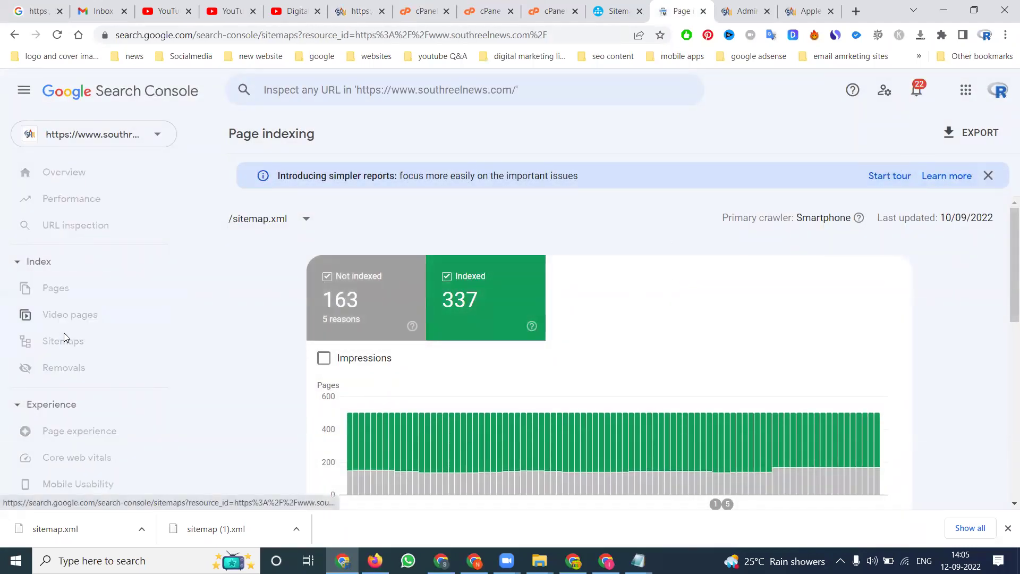
Step: Add sitemap.xml as a new sitemap, submit it and dismiss the success confirmation
text(s)
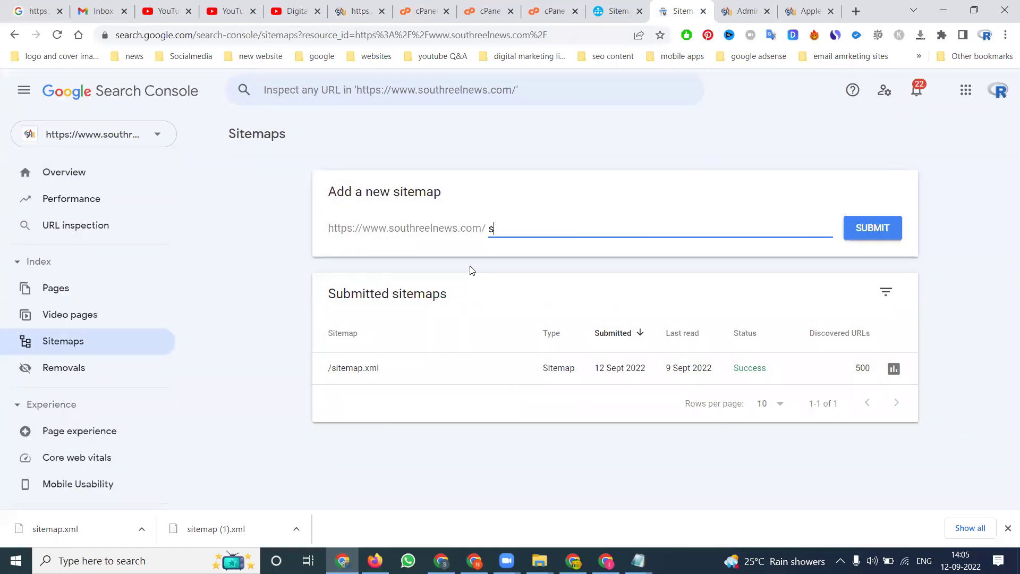
text(itemap.xml)
click(858, 236)
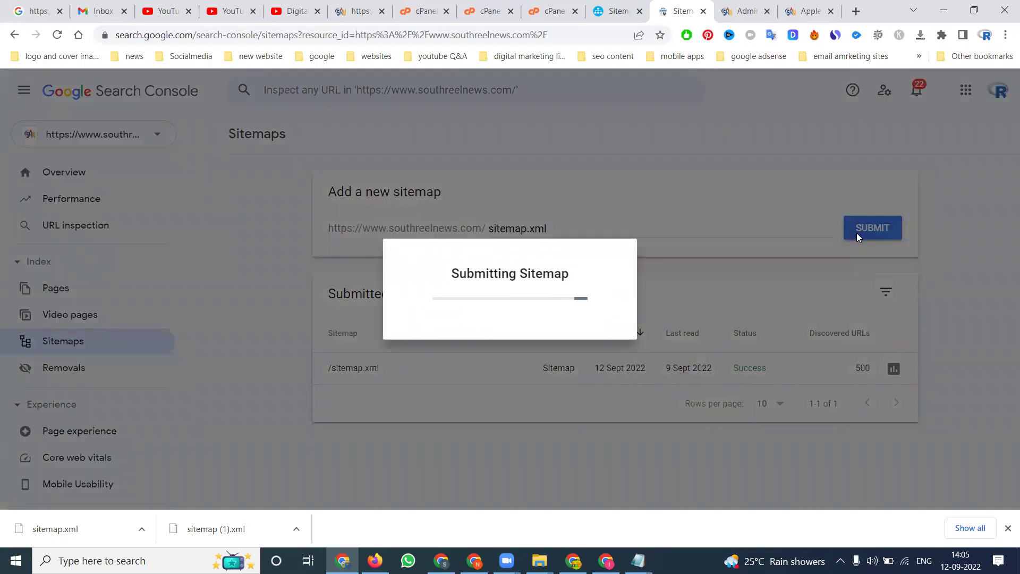
click(683, 343)
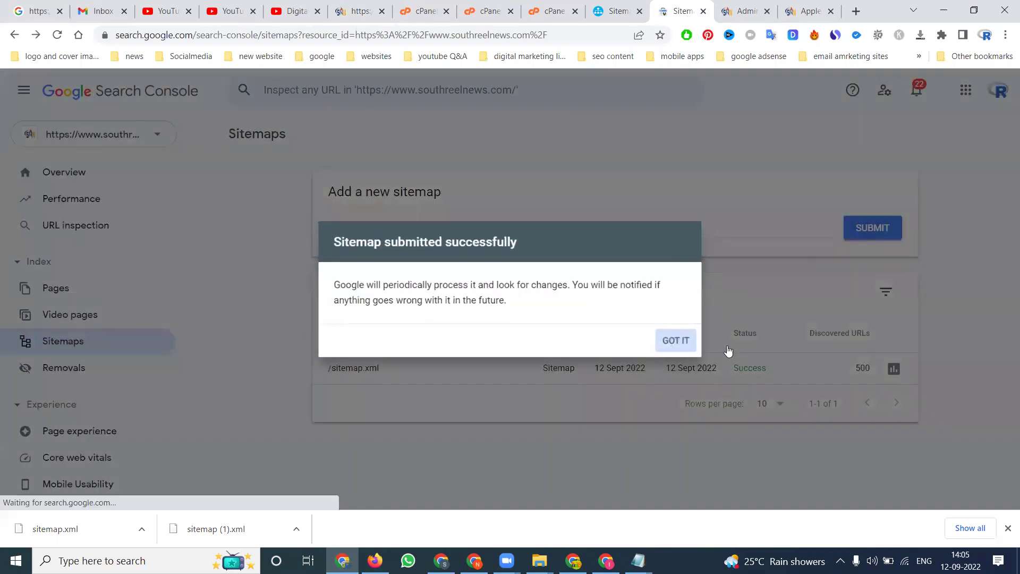
Step: Show sitemap.xml page indexing for all known pages: 2.25K indexed, 1.65K not indexed, with reasons
click(894, 369)
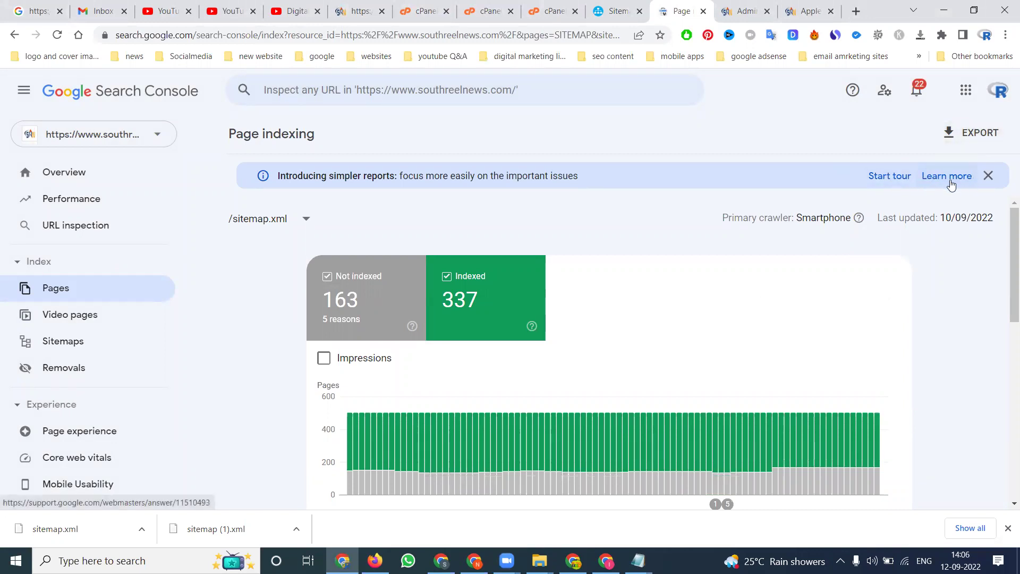
click(989, 175)
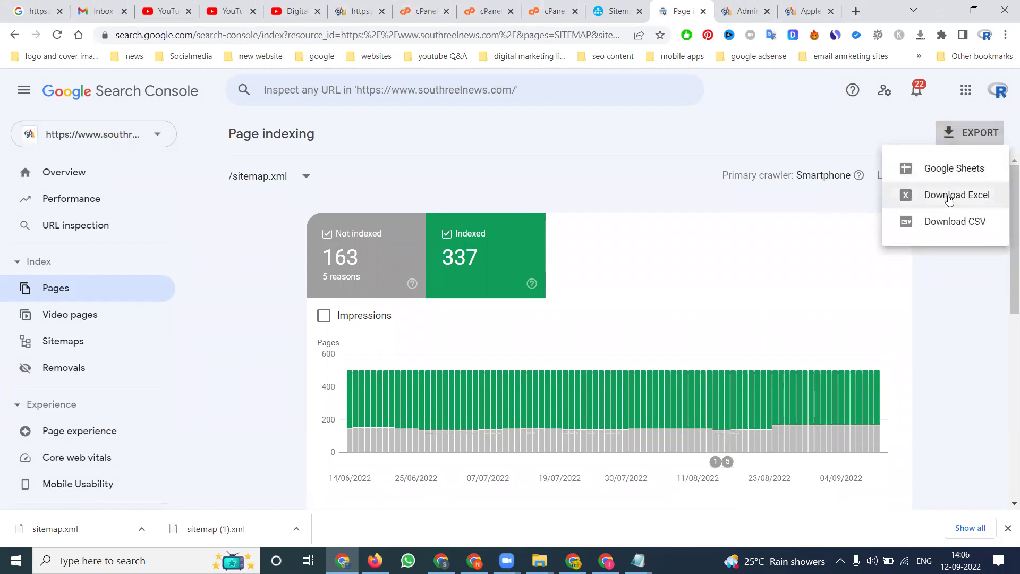
click(306, 177)
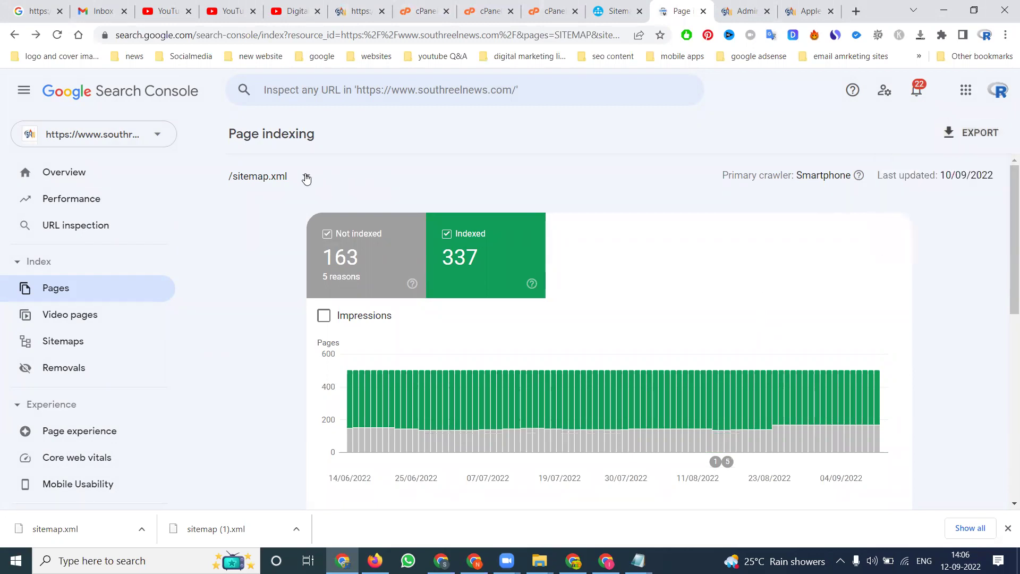
click(306, 179)
click(301, 191)
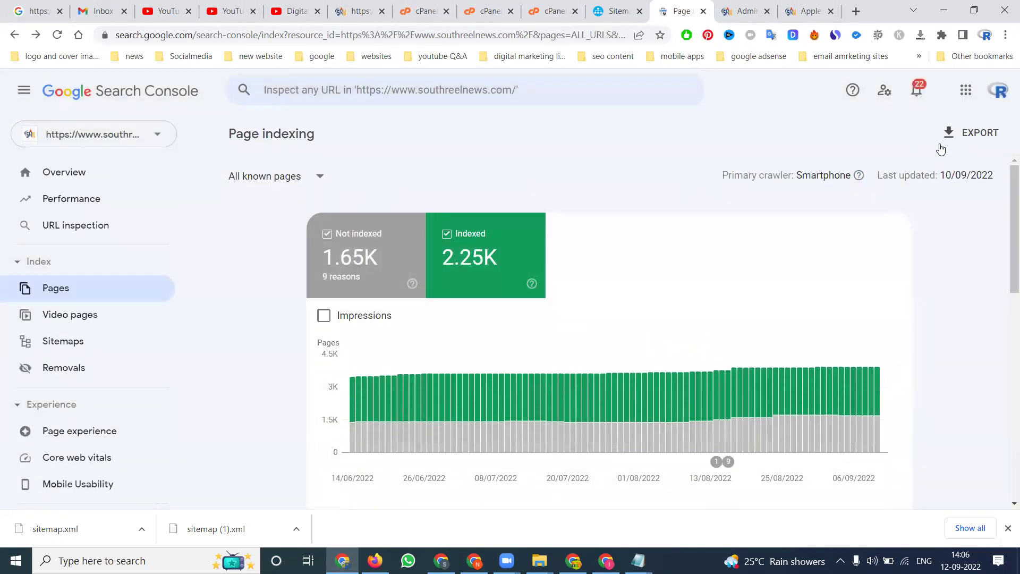
scroll(872, 273, down, 5)
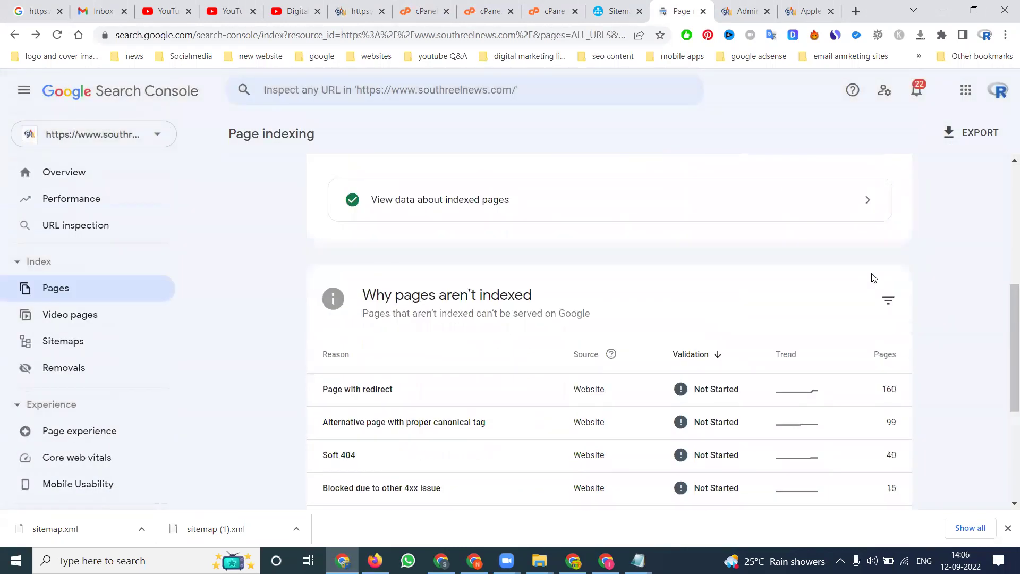
Step: Review /sitemap.xml details and index coverage: 500 URLs discovered, last read 12/09/2022, status Success
click(64, 341)
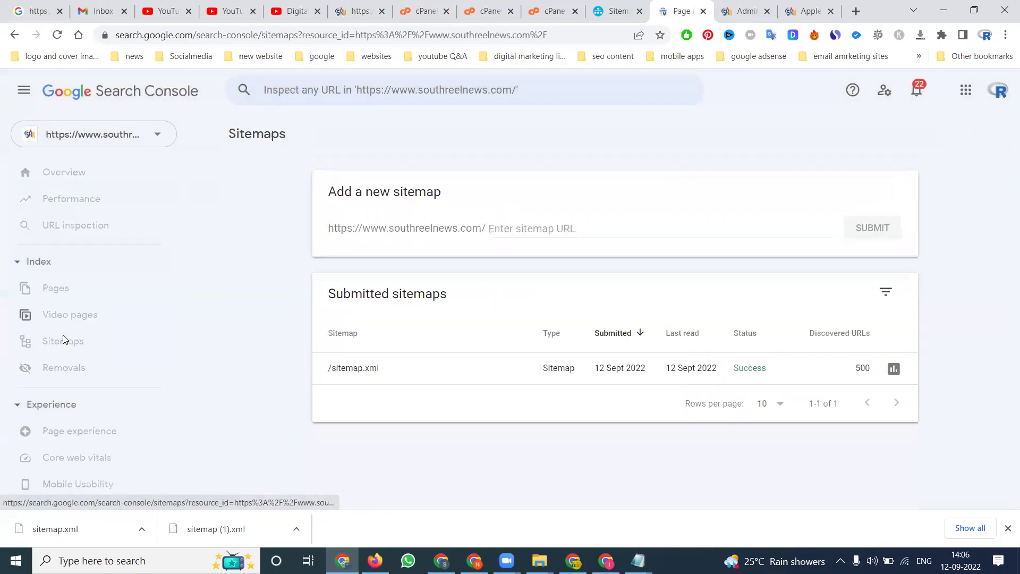
click(685, 367)
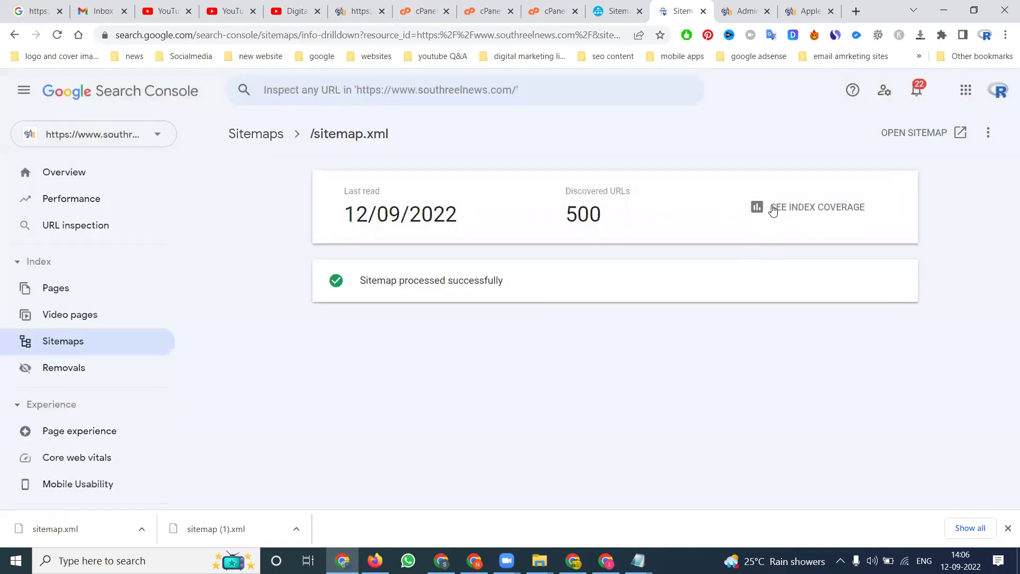
click(773, 209)
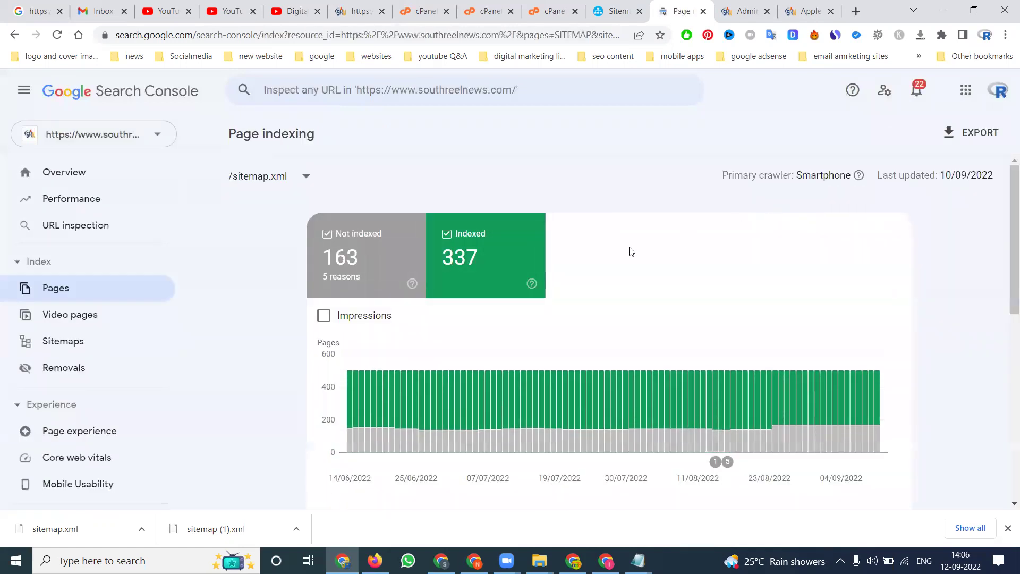
click(70, 341)
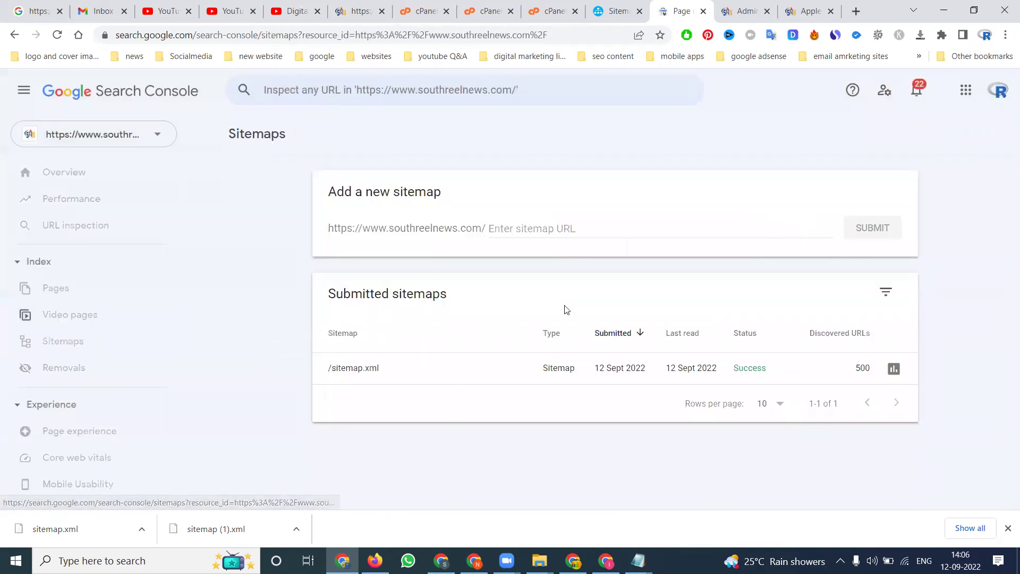
click(674, 367)
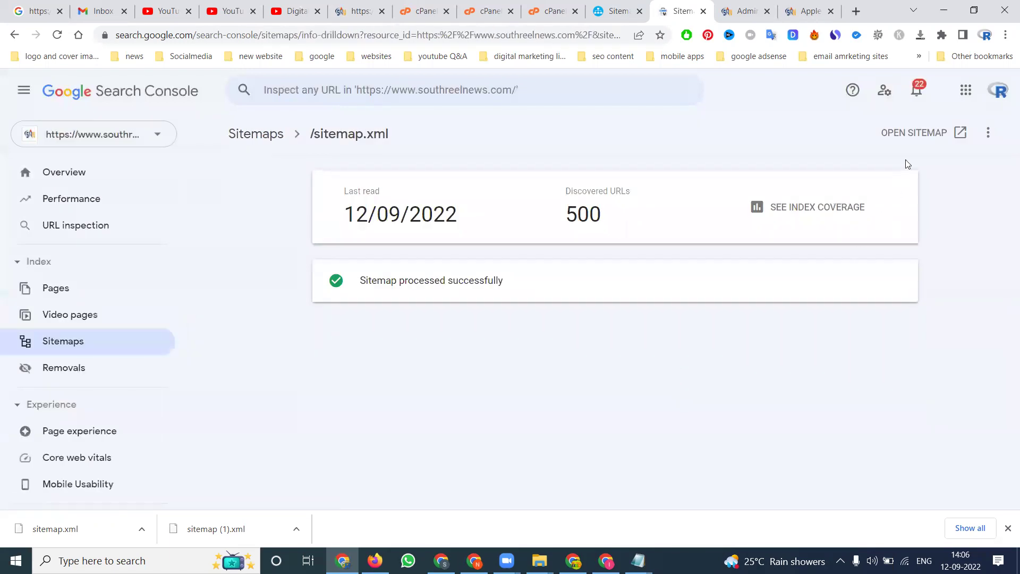
Step: View the live sitemap.xml with its 2022-09-12 dates, then switch to the YouTube channel's uploads
click(912, 134)
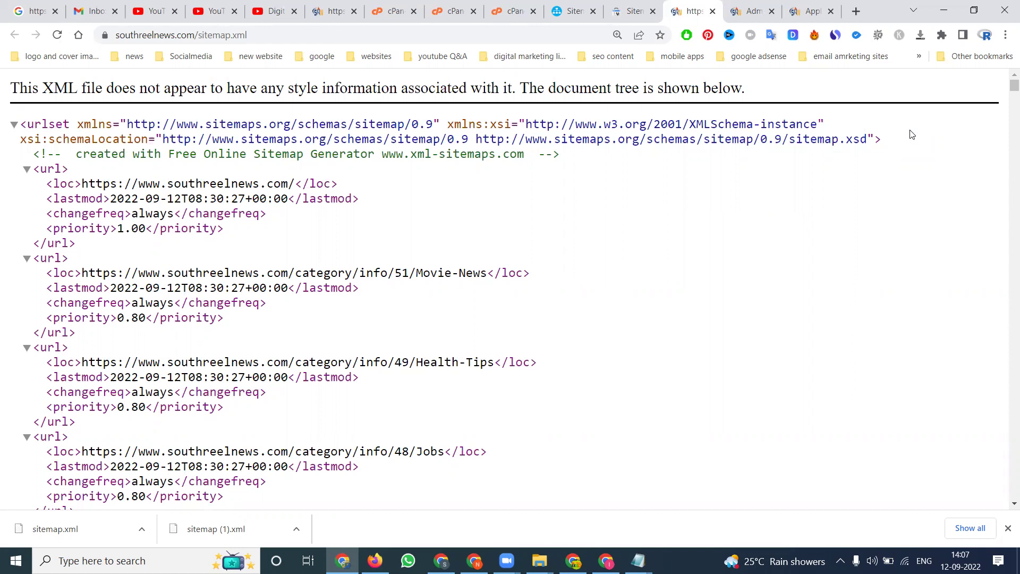
click(287, 8)
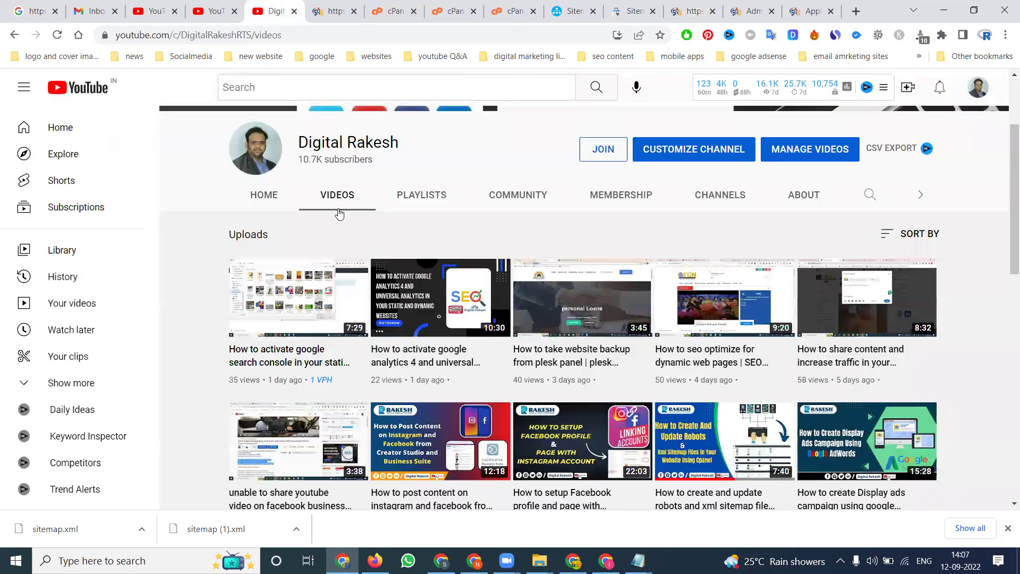